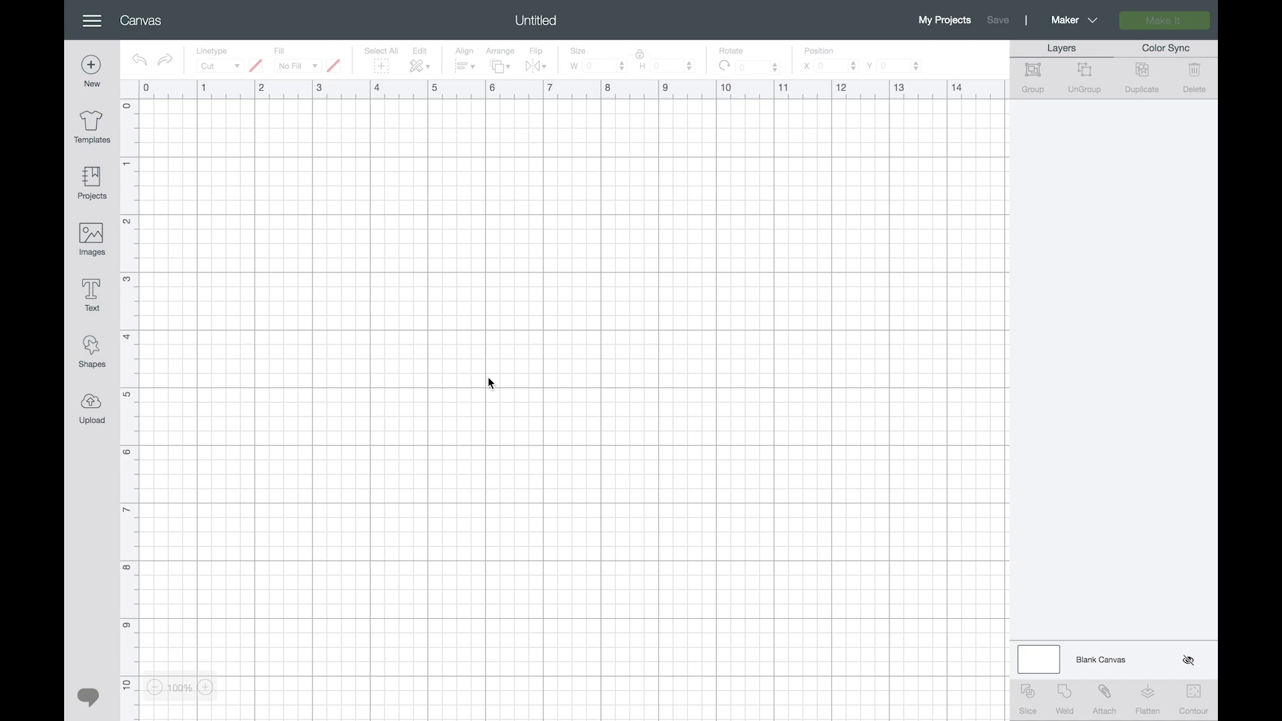
# - Start from the blank, untitled canvas with no layers, ready to add text
pyautogui.moveTo(520, 714)
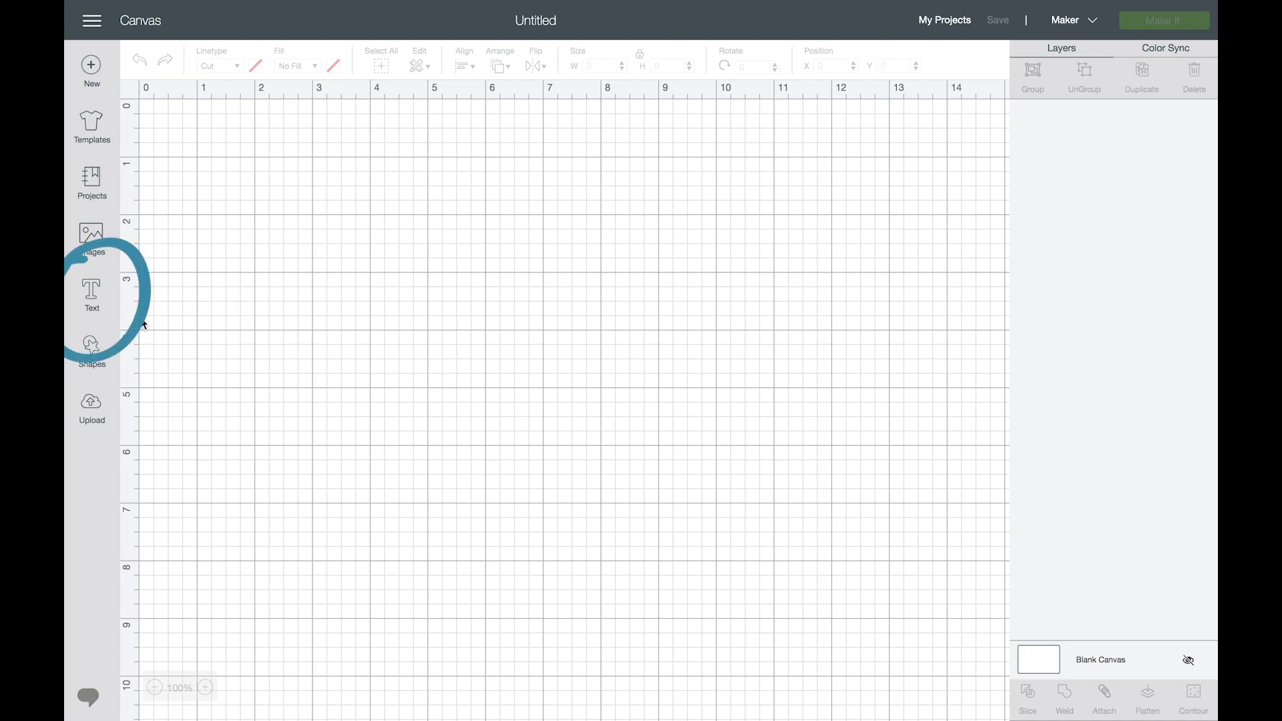
# - Add 'Curving Text' in Cricut Sans size 72, moved up to the canvas middle and selected
pyautogui.click(92, 294)
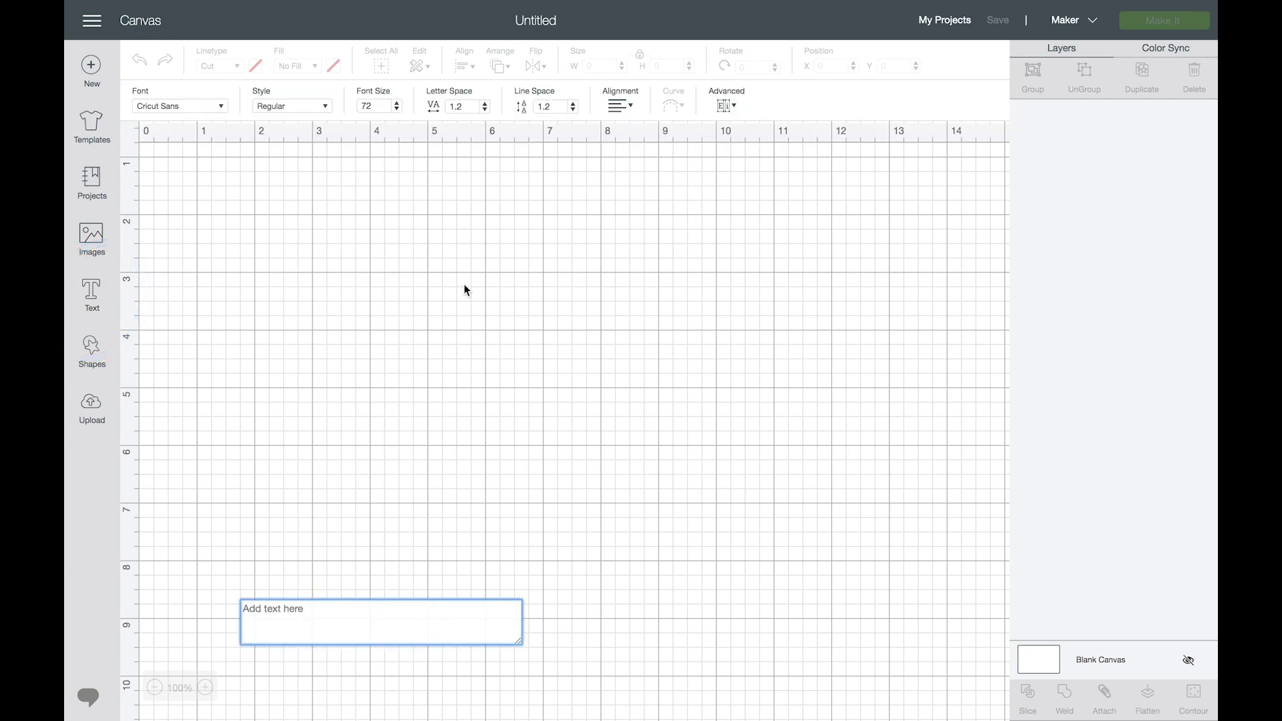
pyautogui.write('Curving')
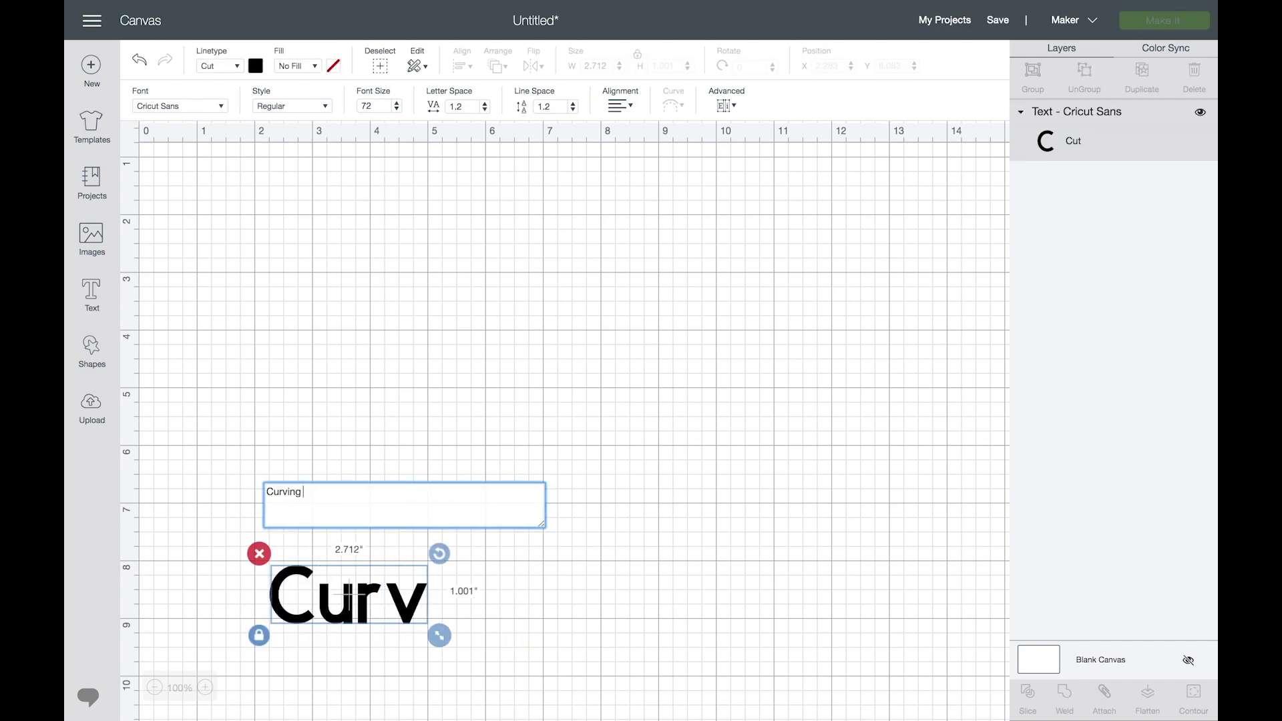
pyautogui.write(' Text')
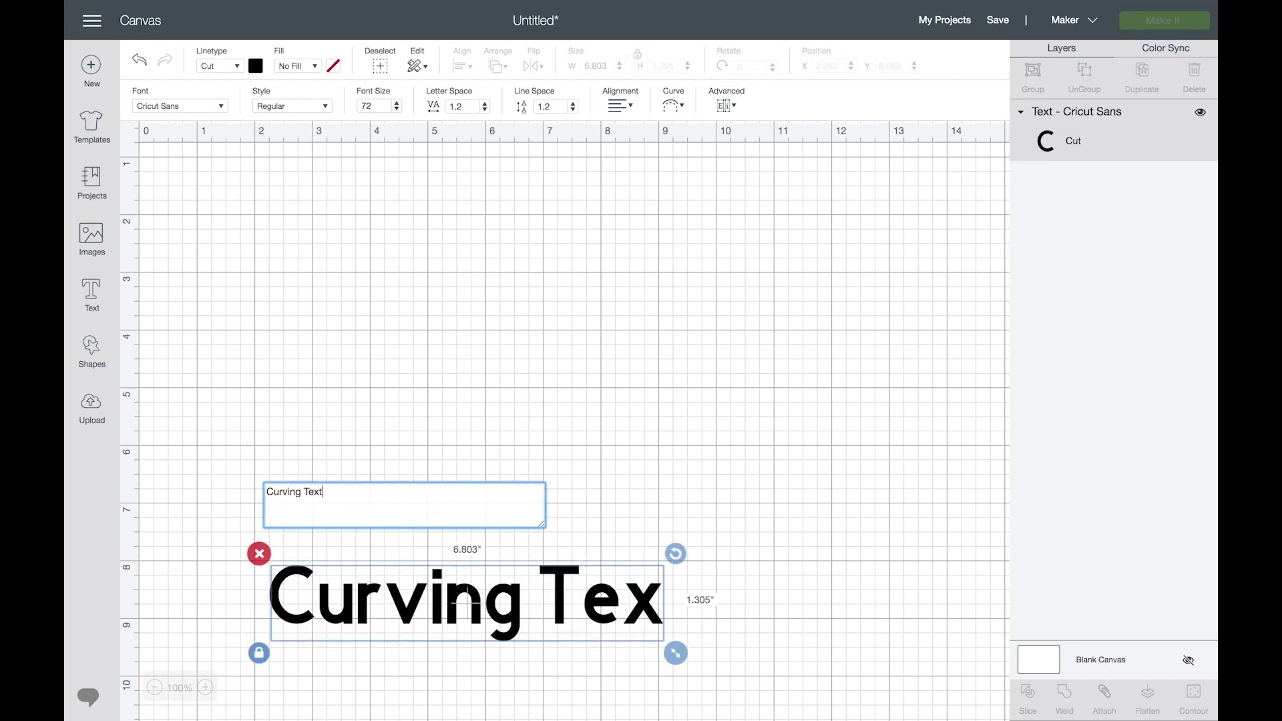
pyautogui.moveTo(455, 594); pyautogui.dragTo(491, 372)
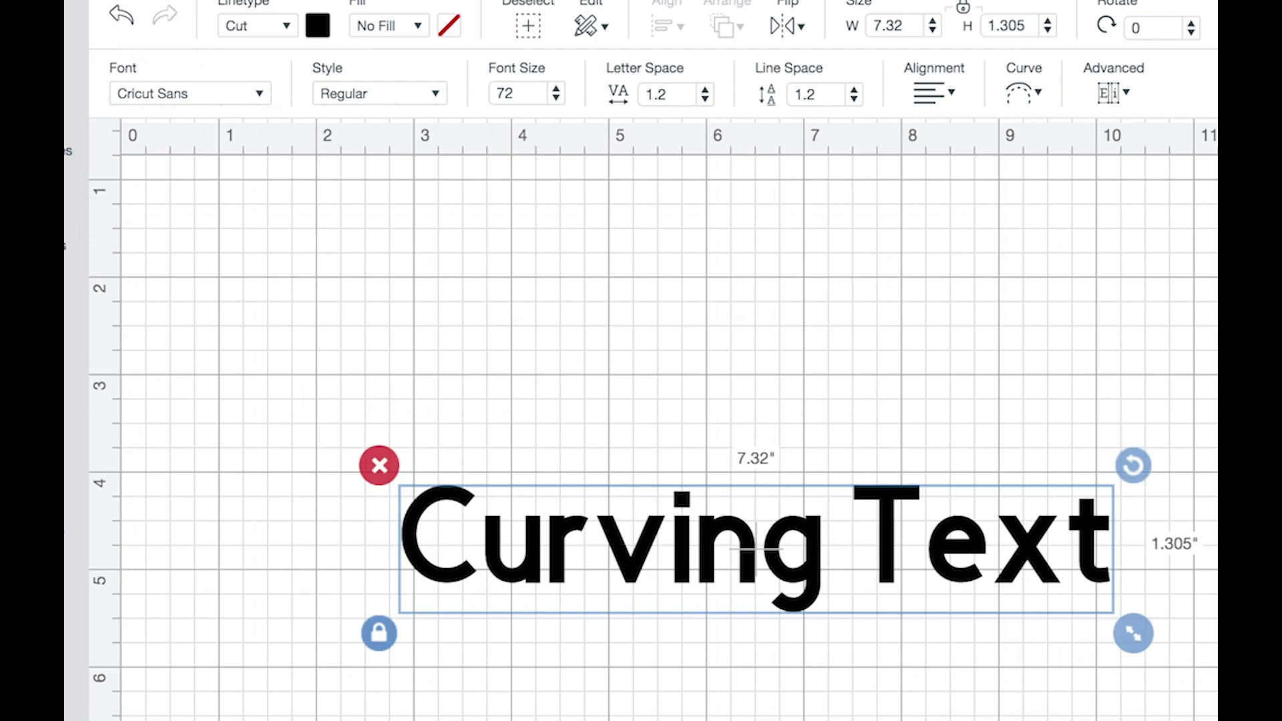
pyautogui.click(819, 396)
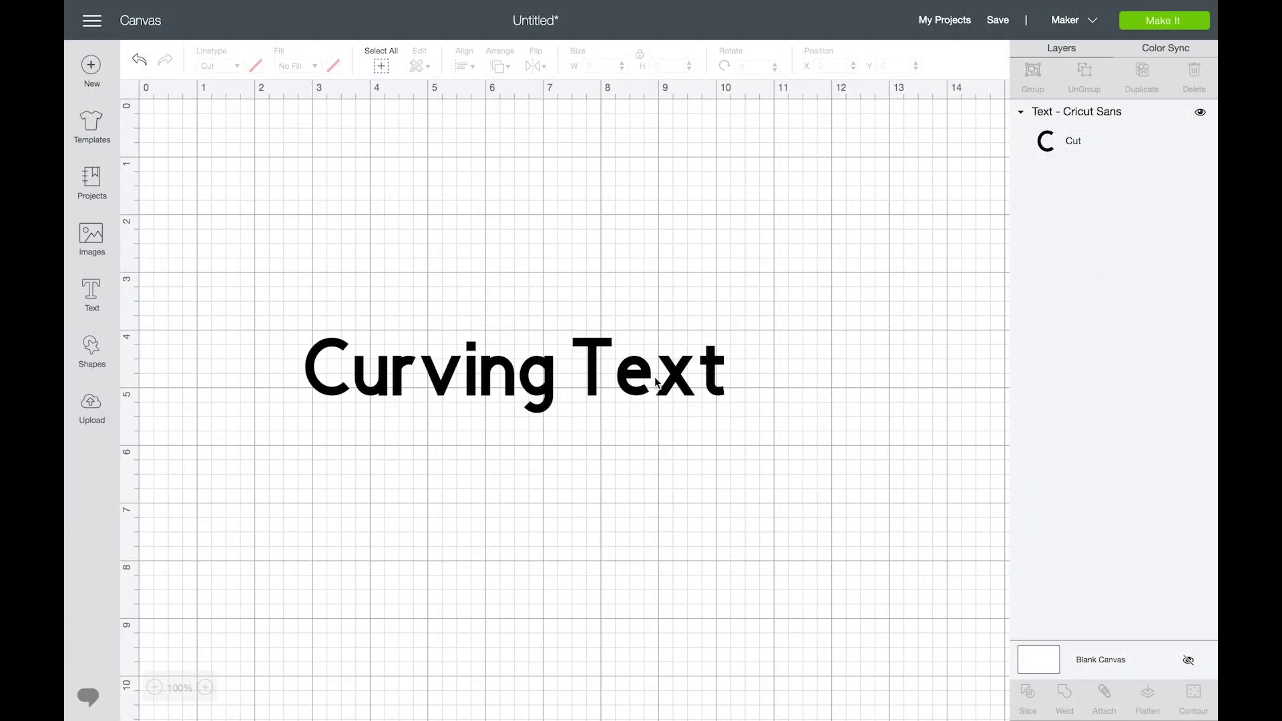
pyautogui.click(633, 384)
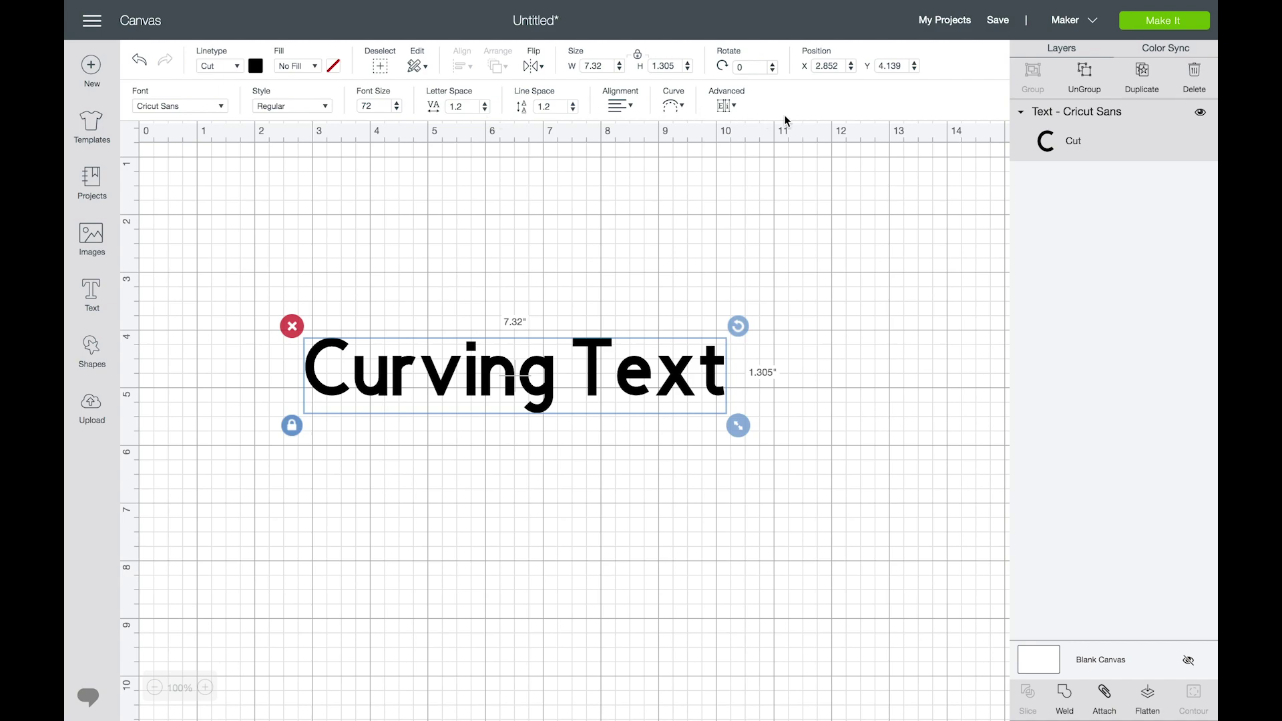
# - Arch the text upward with a curve diameter of 5.507
pyautogui.click(676, 109)
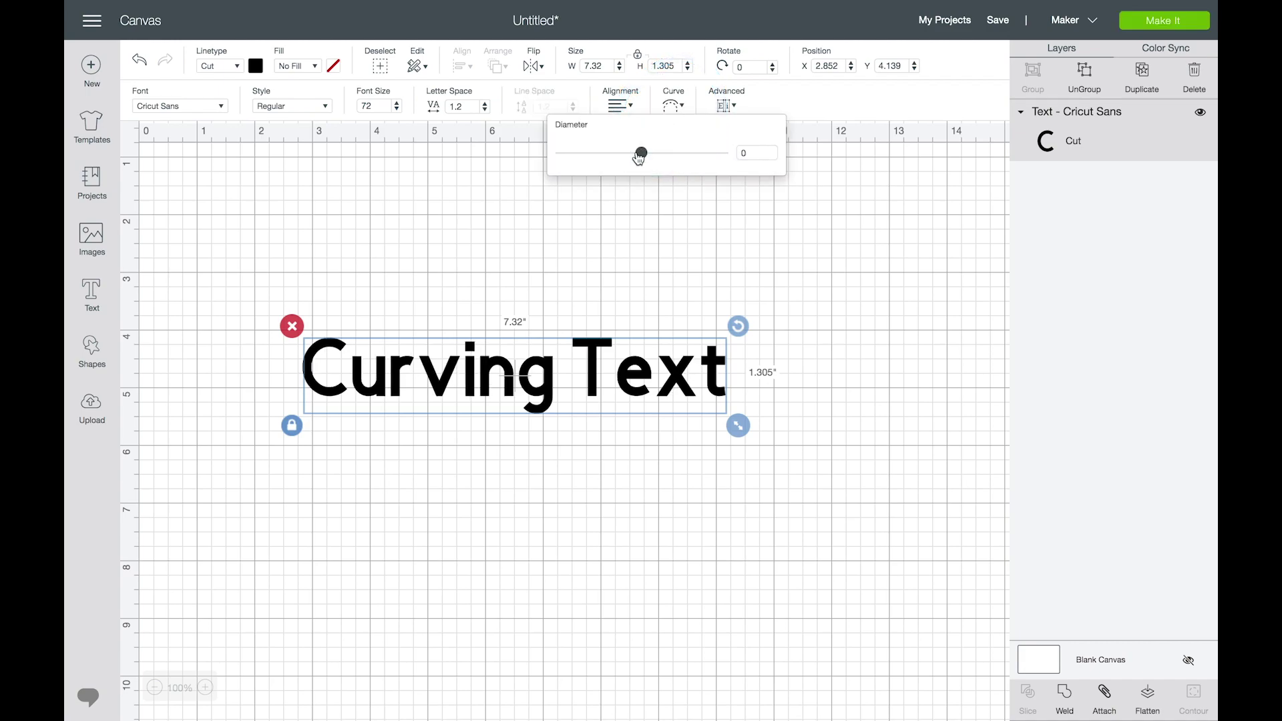
pyautogui.moveTo(643, 155); pyautogui.dragTo(705, 164)
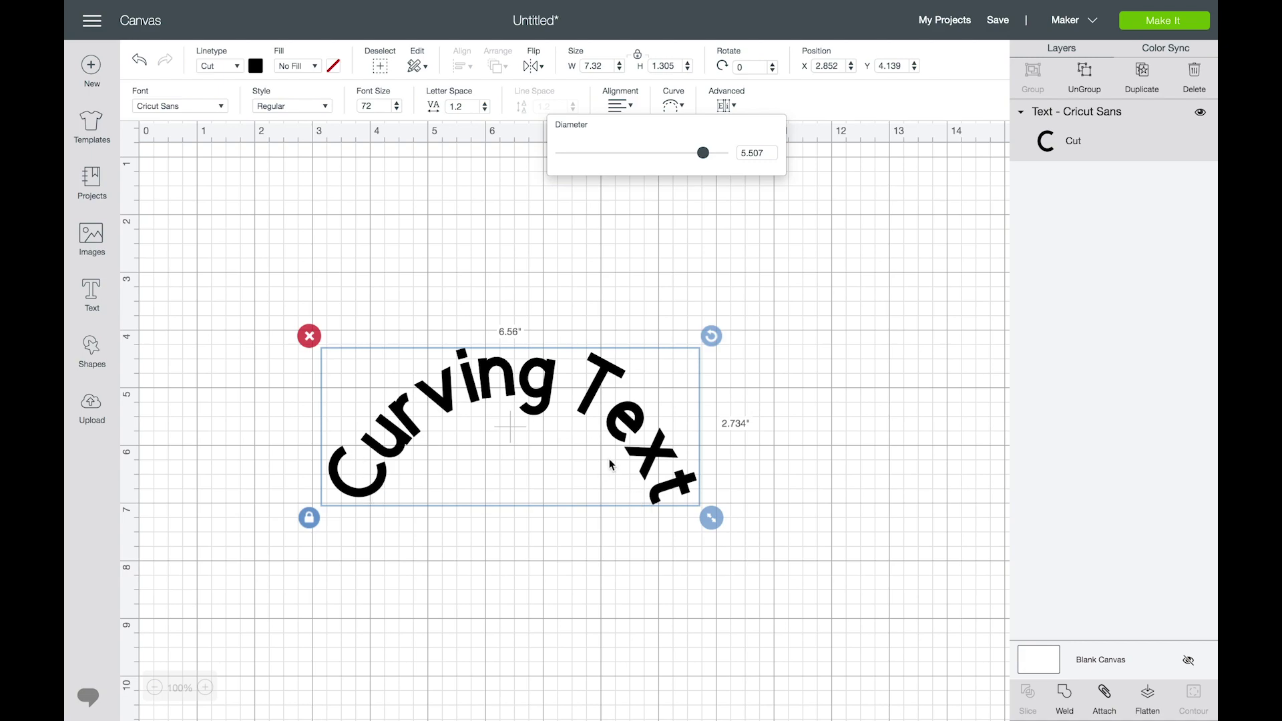
# - Add a circle from Shapes and color it pink
pyautogui.click(91, 352)
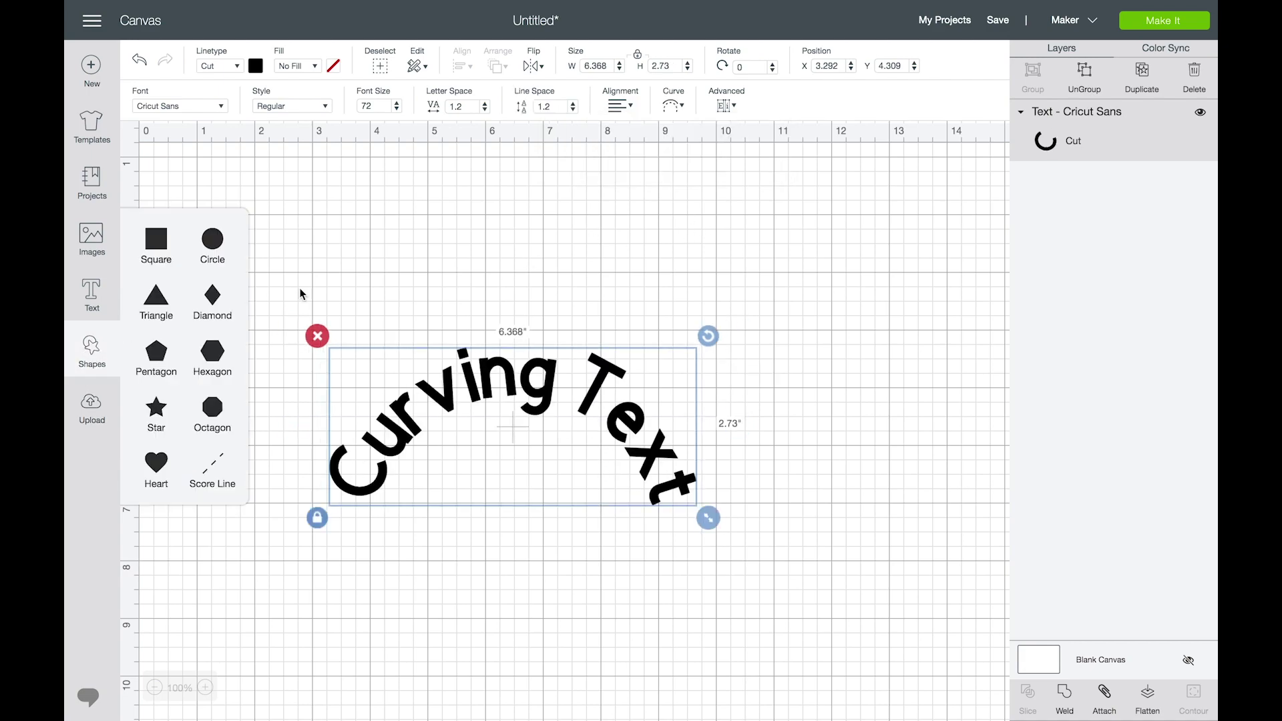
pyautogui.click(232, 246)
pyautogui.moveTo(309, 300); pyautogui.dragTo(477, 250)
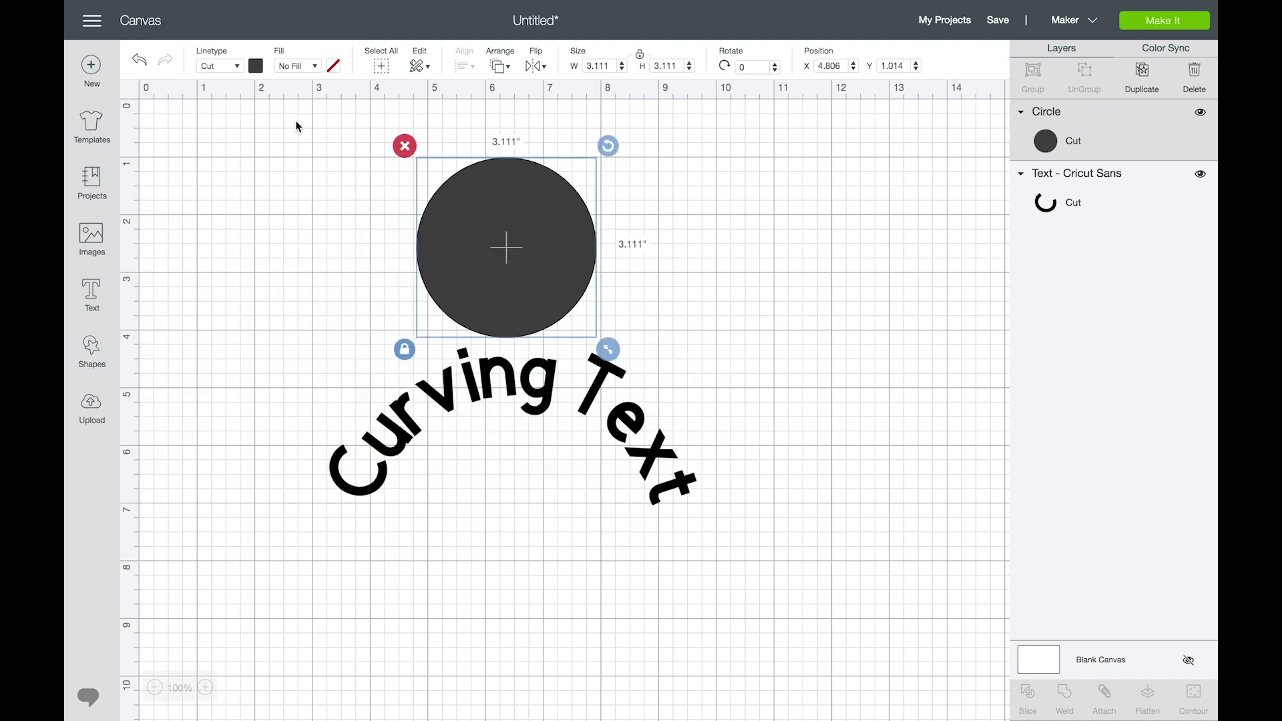
pyautogui.click(255, 66)
pyautogui.click(272, 150)
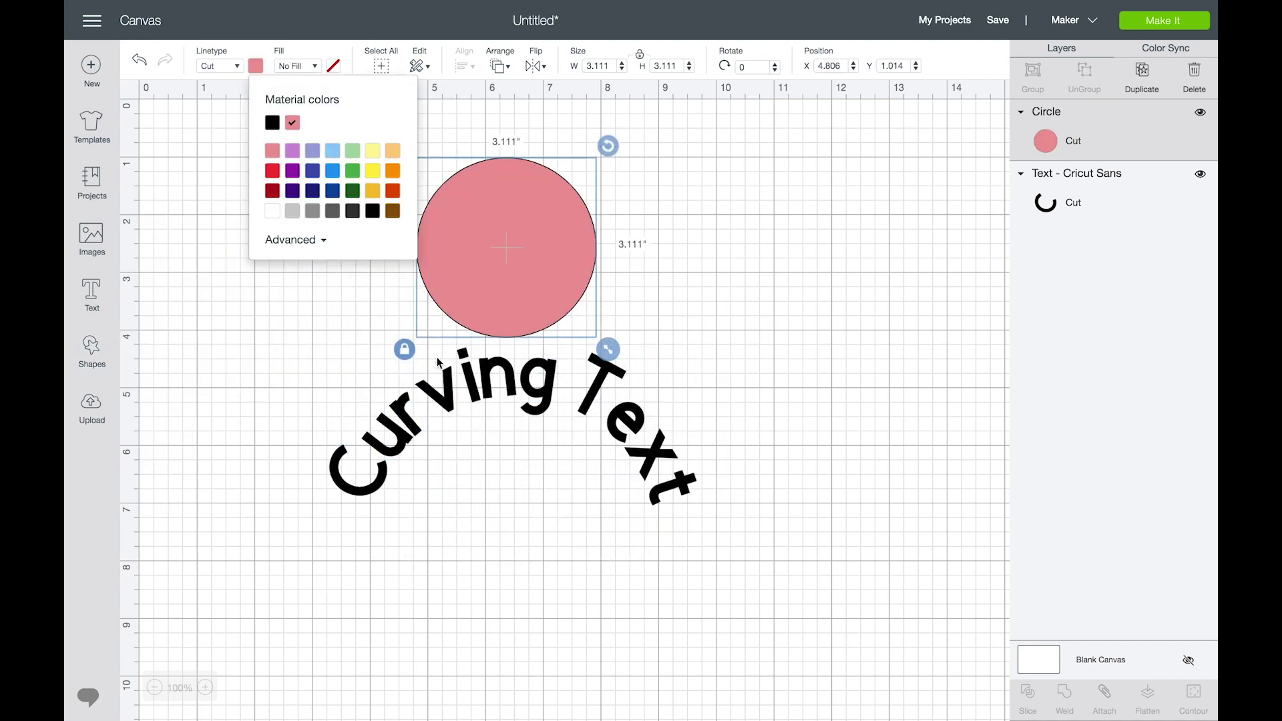
# - Layer the text above the circle, shrink it to 3.132" wide, and seat it on the circle's top
pyautogui.click(477, 380)
pyautogui.moveTo(1044, 202); pyautogui.dragTo(1059, 111)
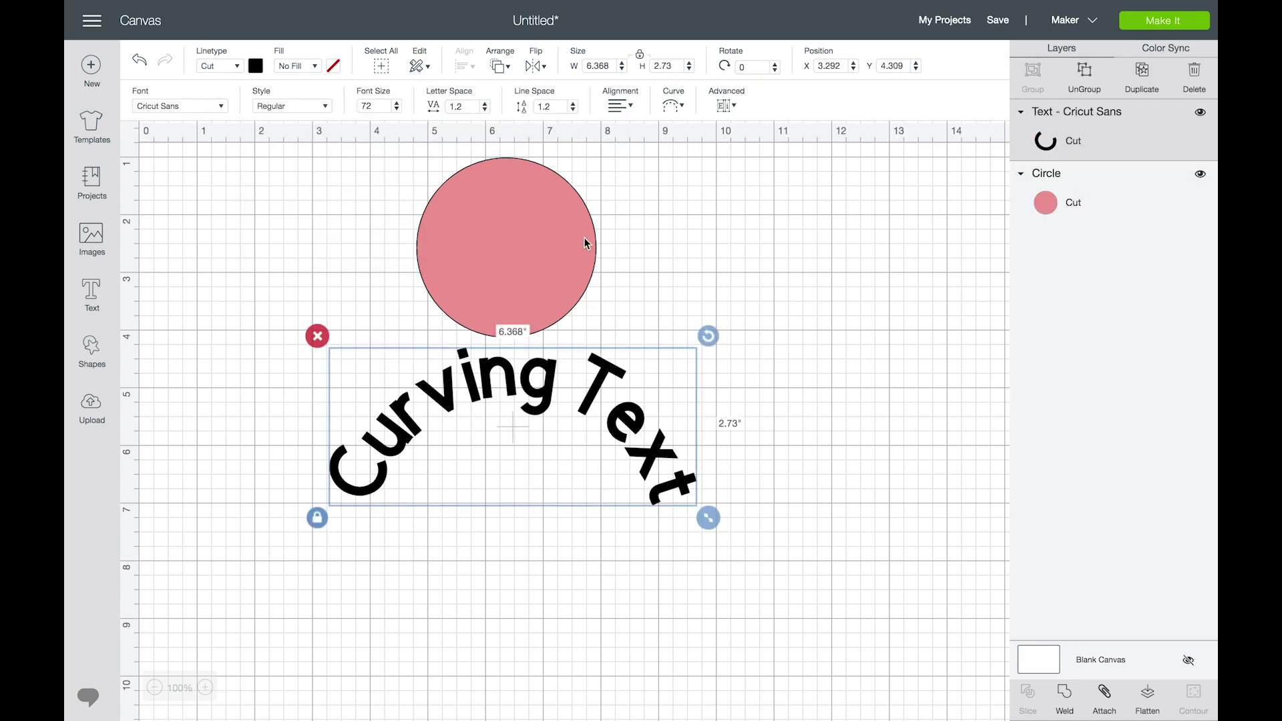
pyautogui.moveTo(510, 264); pyautogui.dragTo(521, 414)
pyautogui.click(651, 438)
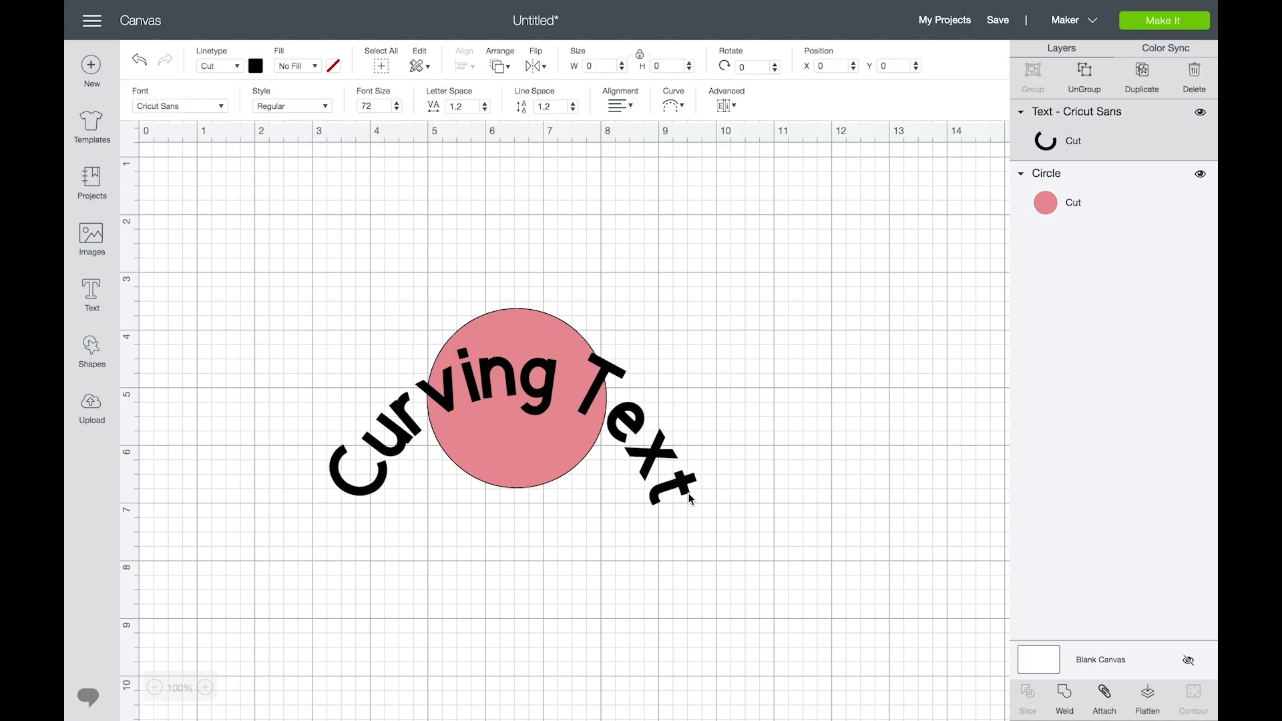
pyautogui.moveTo(708, 520); pyautogui.dragTo(535, 441)
pyautogui.moveTo(447, 373); pyautogui.dragTo(540, 349)
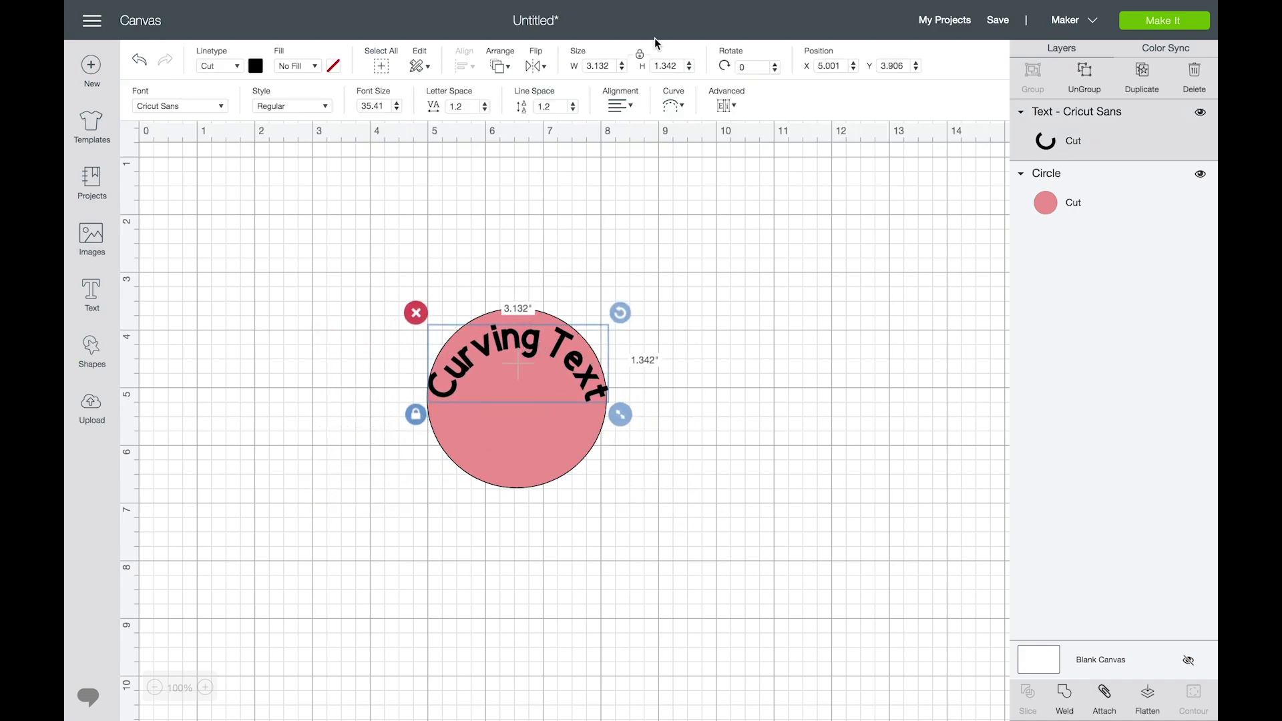
# - Fine-tune the text's curve diameter to follow the circle, then move the circle off to the right
pyautogui.click(670, 105)
pyautogui.moveTo(704, 156); pyautogui.dragTo(710, 153)
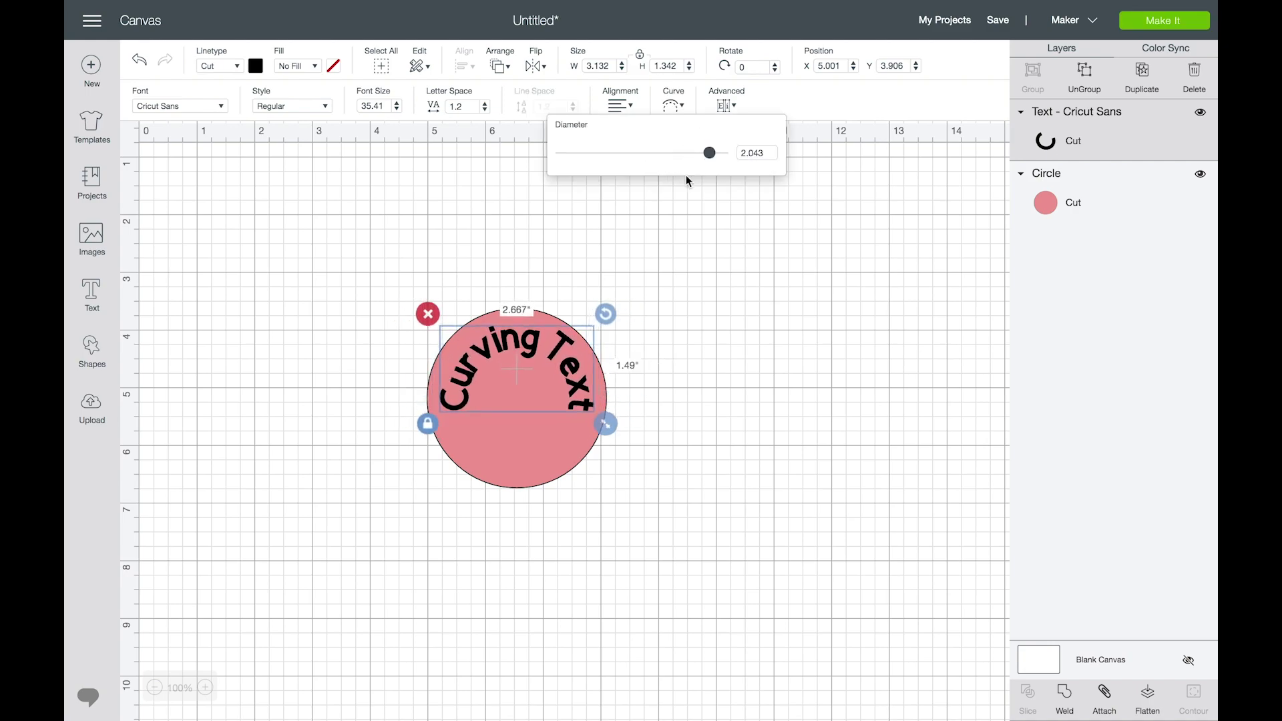
pyautogui.moveTo(556, 346); pyautogui.dragTo(558, 356)
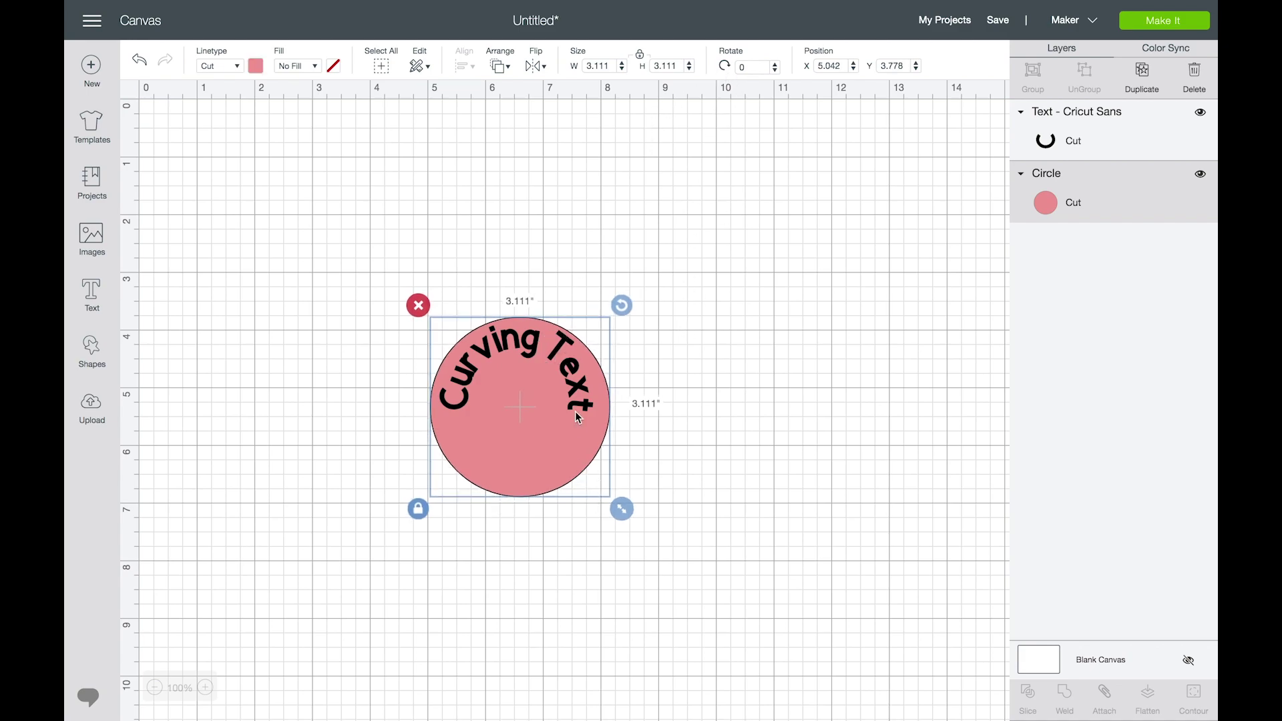
pyautogui.click(579, 395)
pyautogui.click(673, 104)
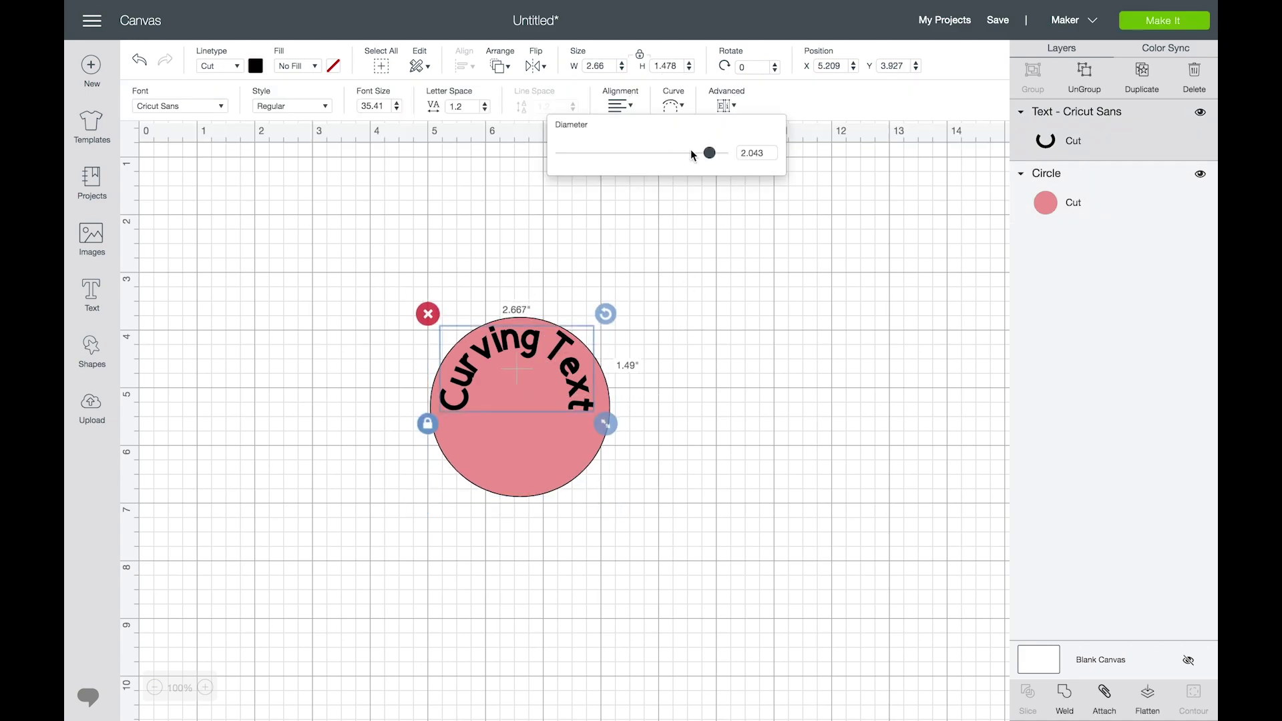
pyautogui.moveTo(709, 153)
pyautogui.mouseDown()
pyautogui.moveTo(695, 152)
pyautogui.moveTo(708, 155)
pyautogui.mouseUp()
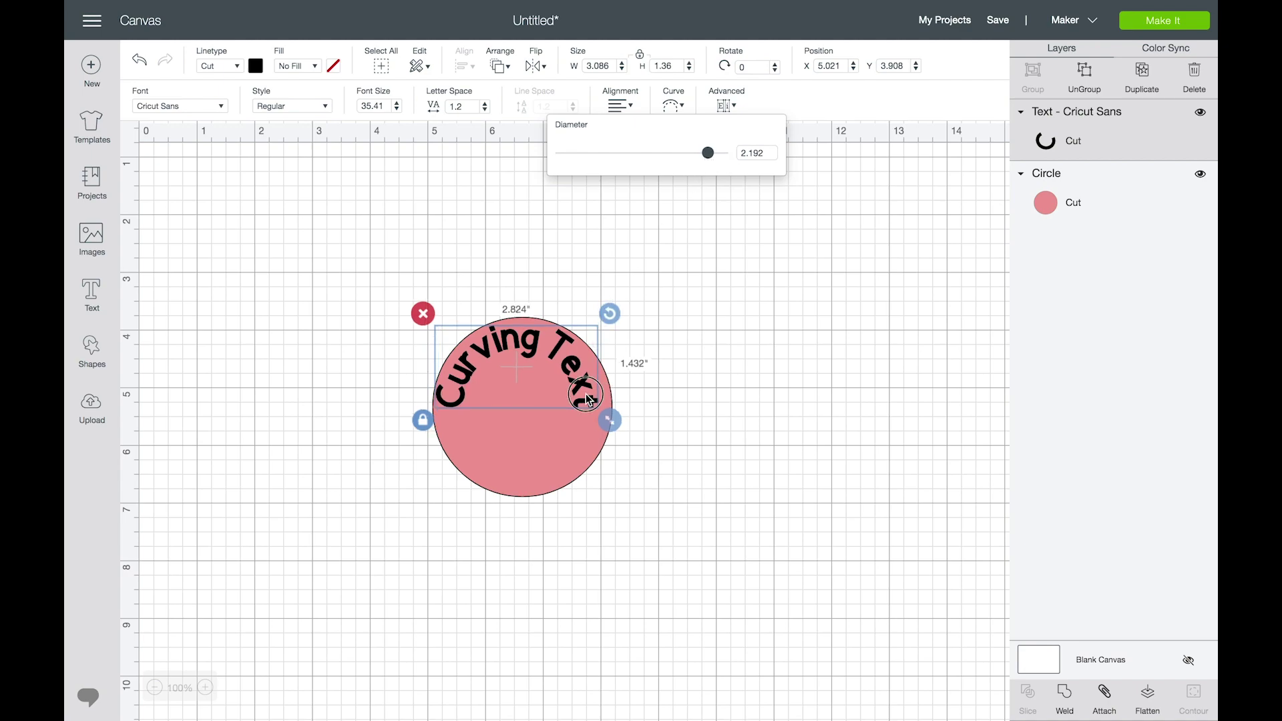
pyautogui.moveTo(589, 399); pyautogui.dragTo(829, 361)
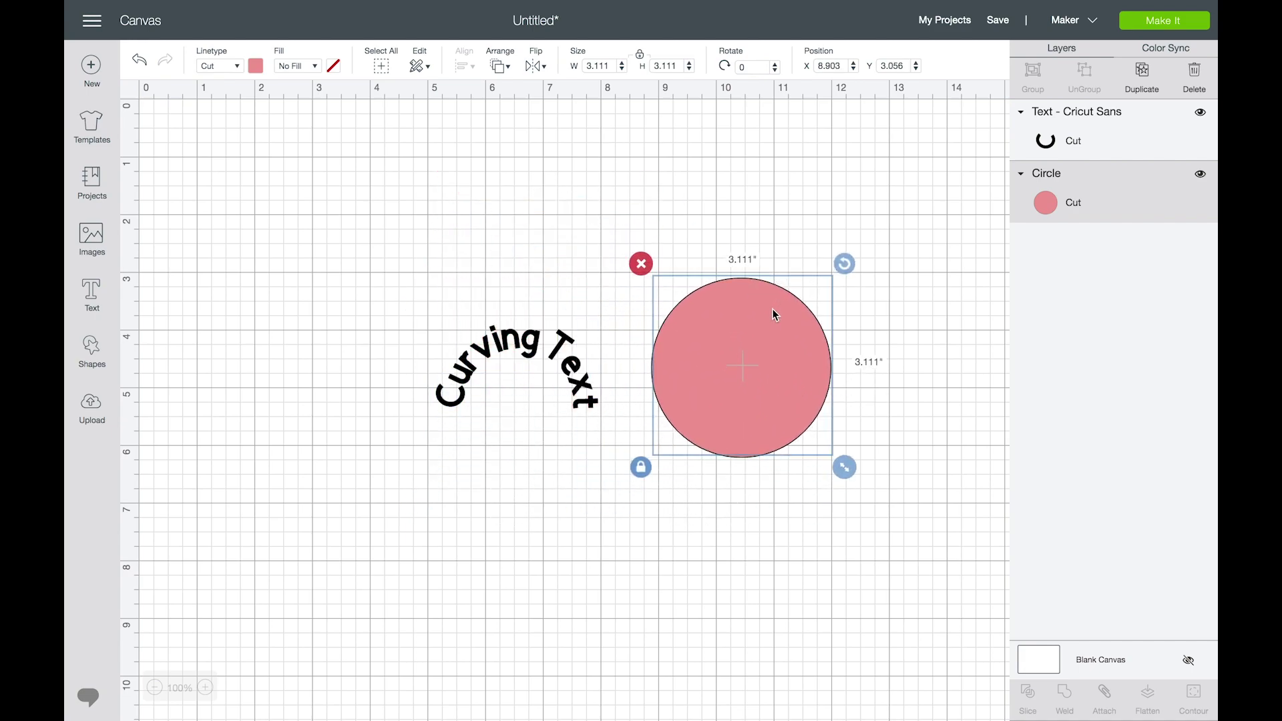
# - Duplicate the curved text, hide the copy's layer, and reselect the visible arc
pyautogui.click(565, 359)
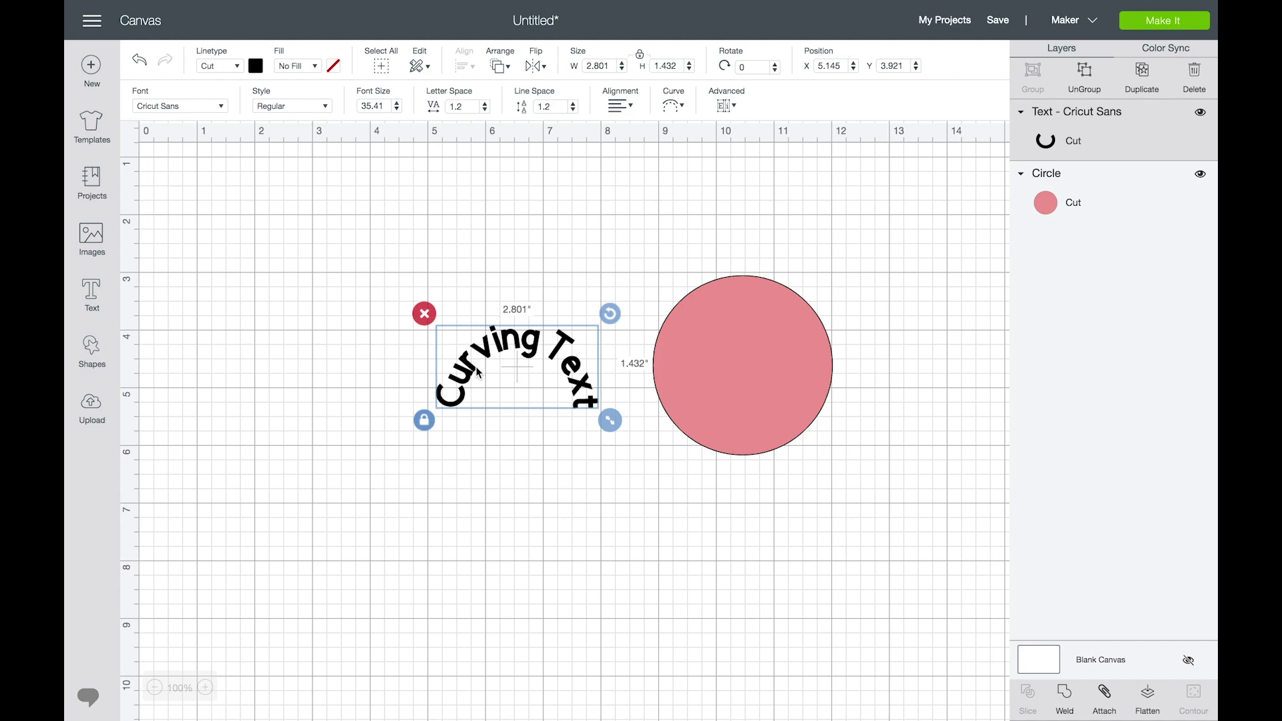
pyautogui.hotkey('ctrl', 'd')
pyautogui.moveTo(587, 364); pyautogui.dragTo(560, 438)
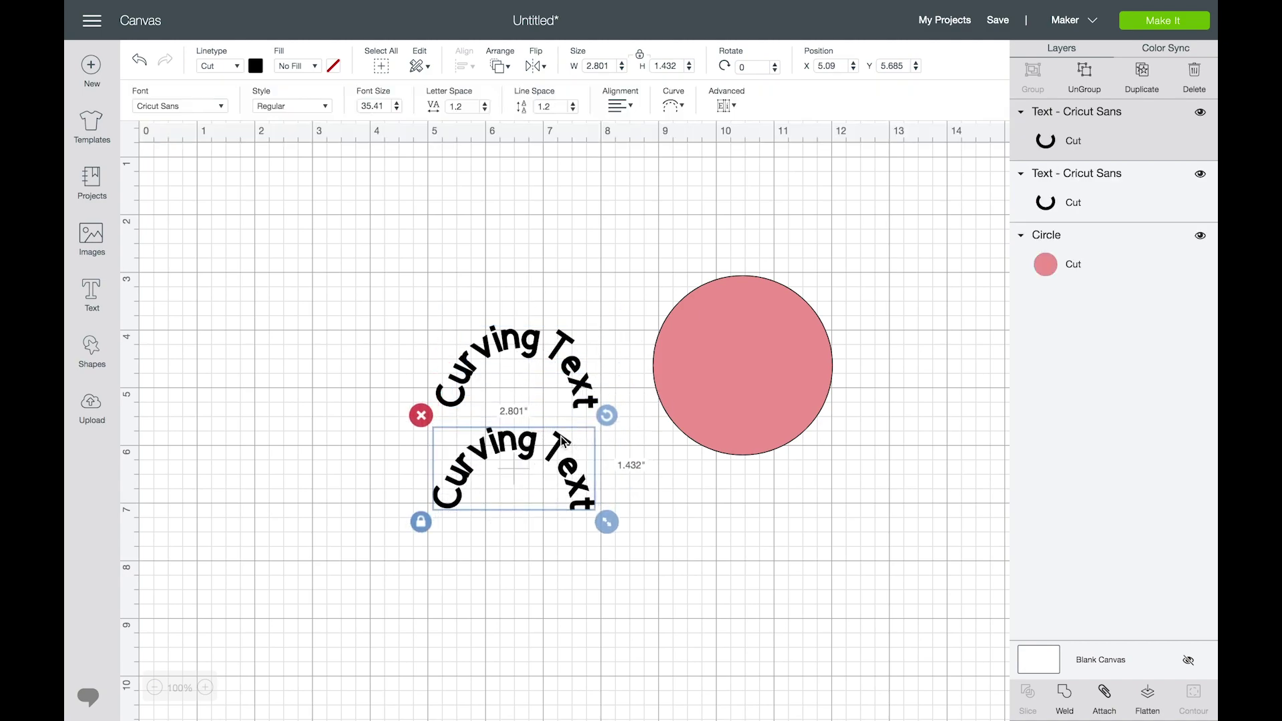
pyautogui.click(1200, 112)
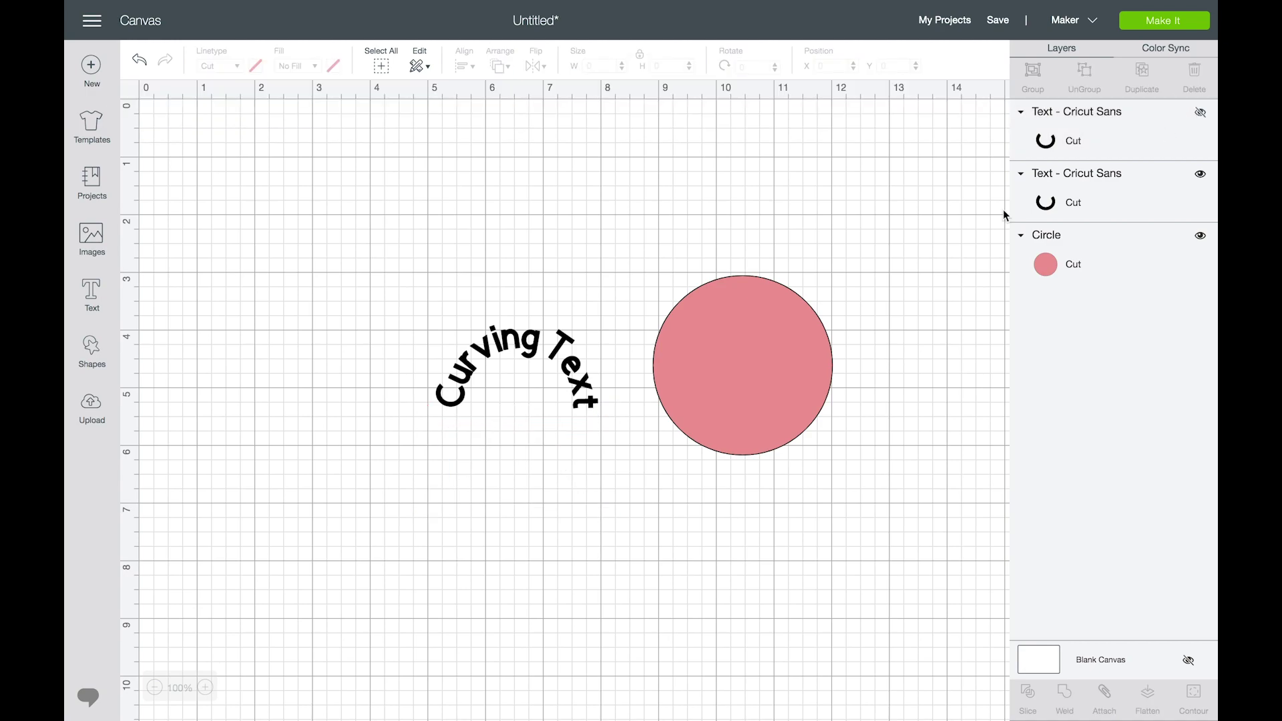
pyautogui.click(574, 346)
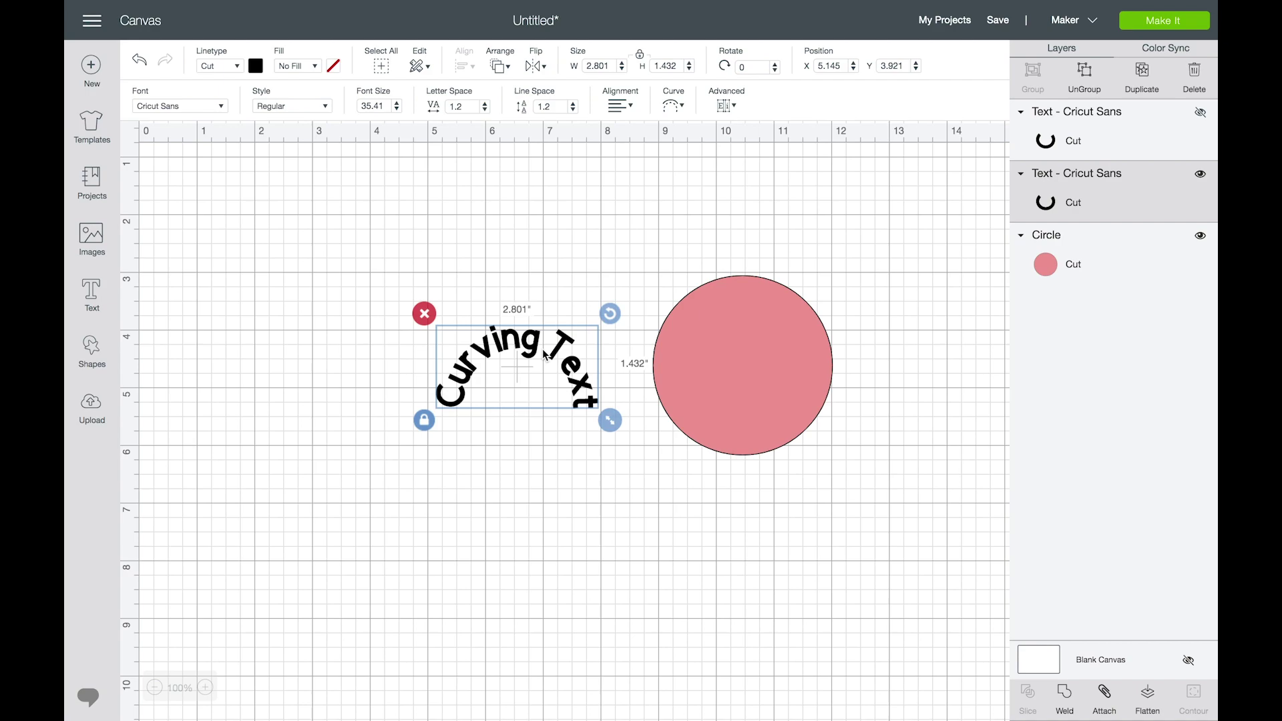
pyautogui.click(1101, 140)
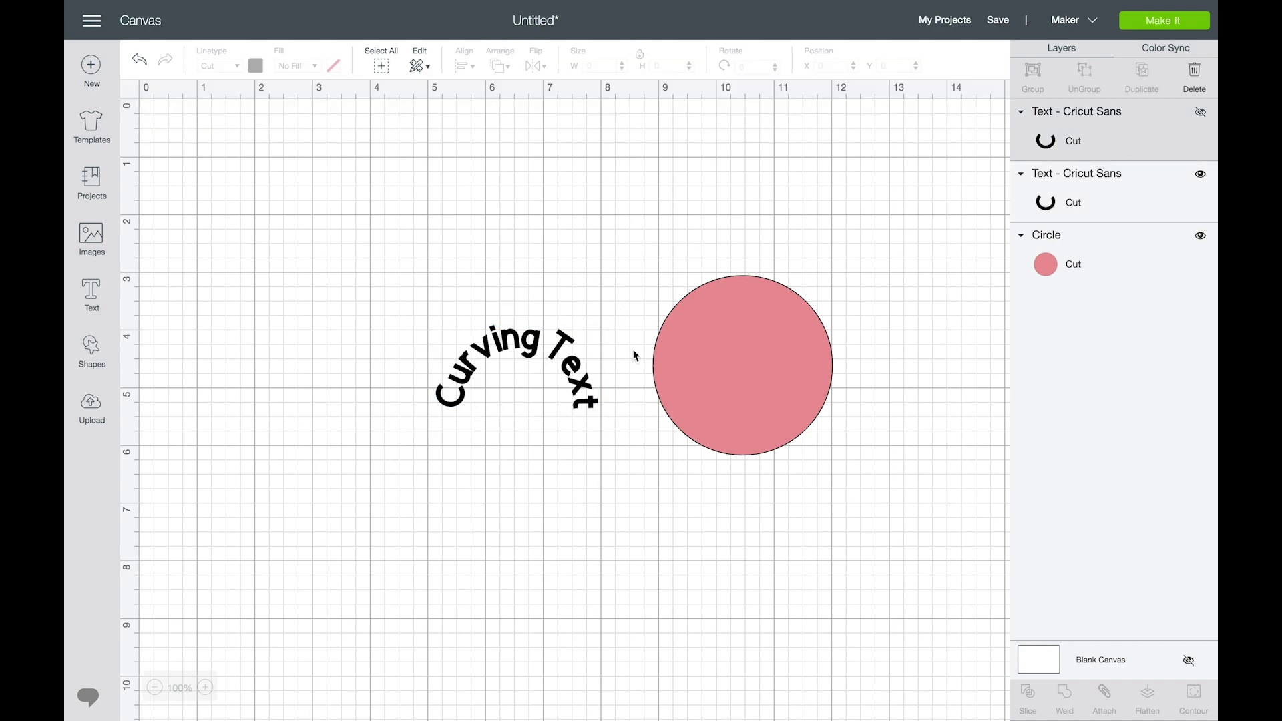
pyautogui.click(507, 355)
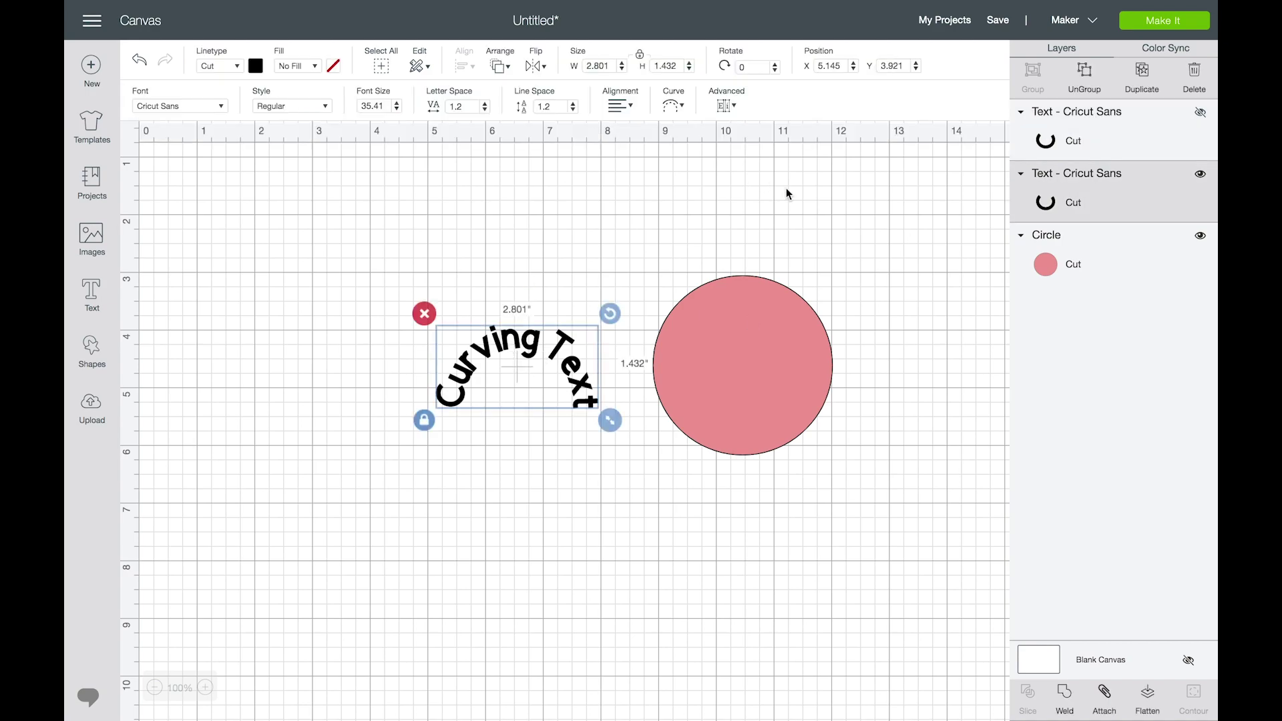
# - Ungroup the curved text into separate letters and zoom in on them
pyautogui.click(1085, 73)
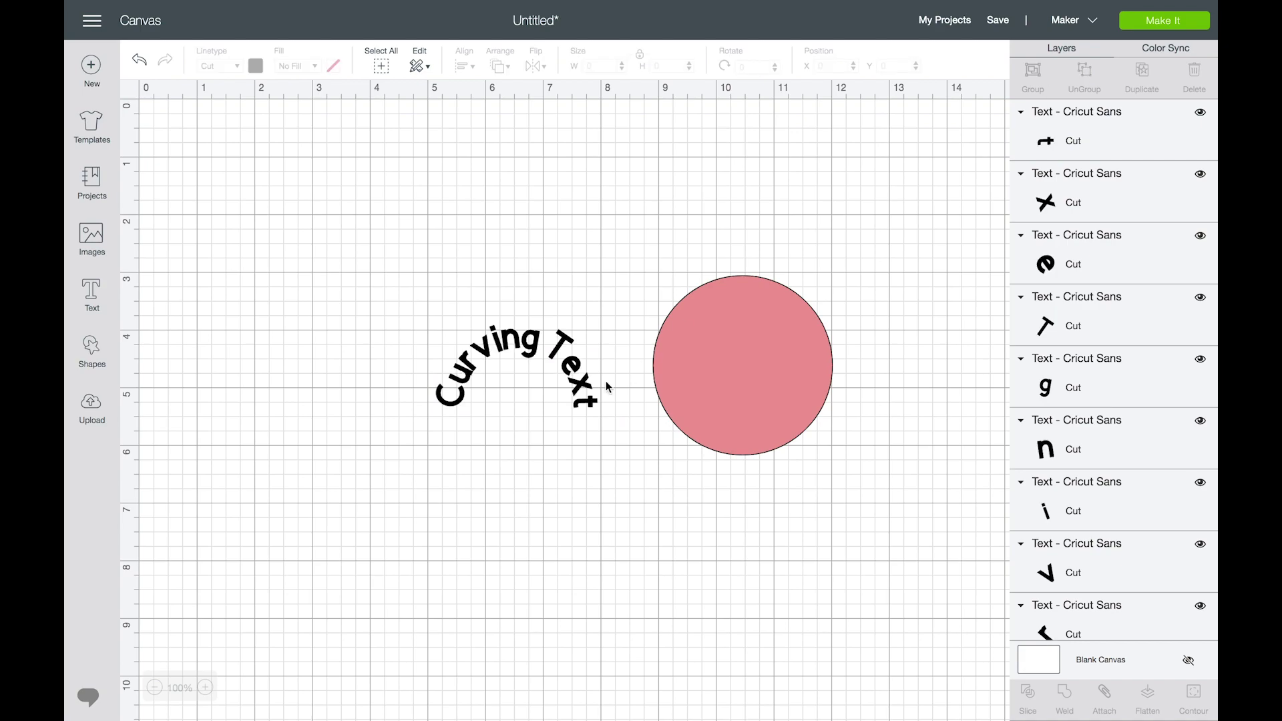
pyautogui.click(205, 688)
pyautogui.hscroll(10, 454, 507)
pyautogui.scroll(-5, 454, 507)
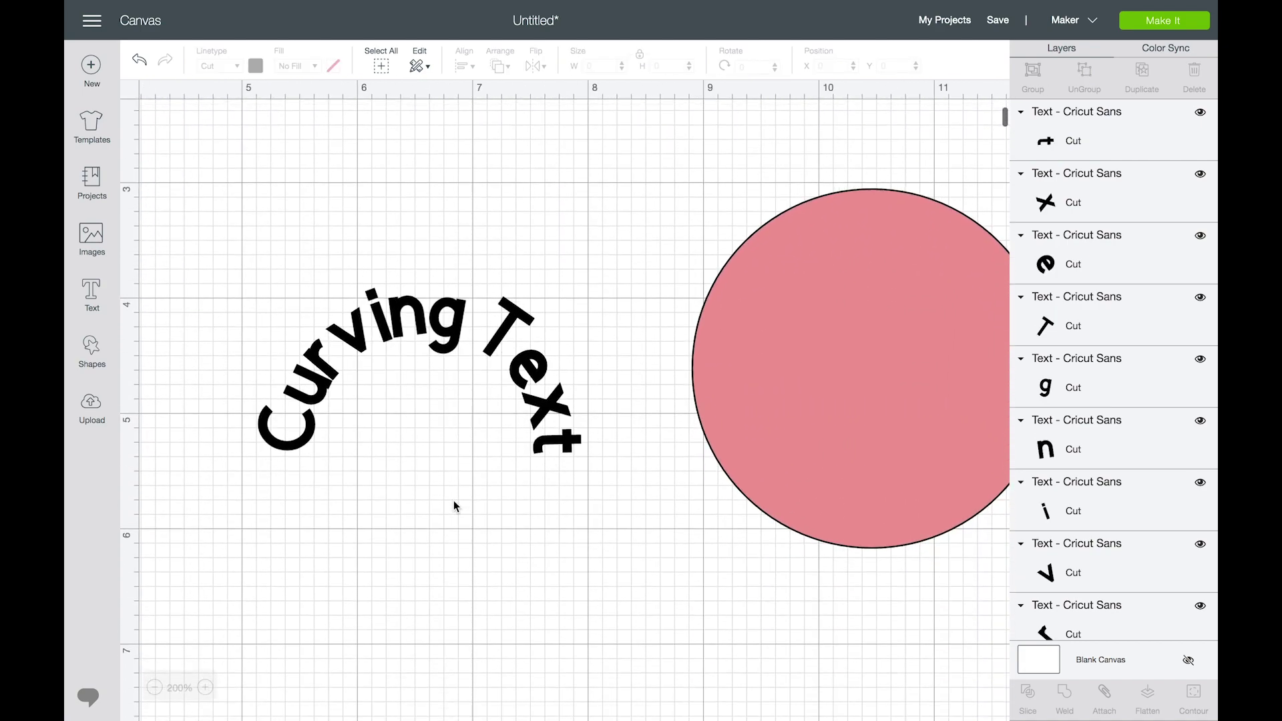
# - Realign the r of 'Curving' and the e, x, t of 'Text' along the arc
pyautogui.click(336, 356)
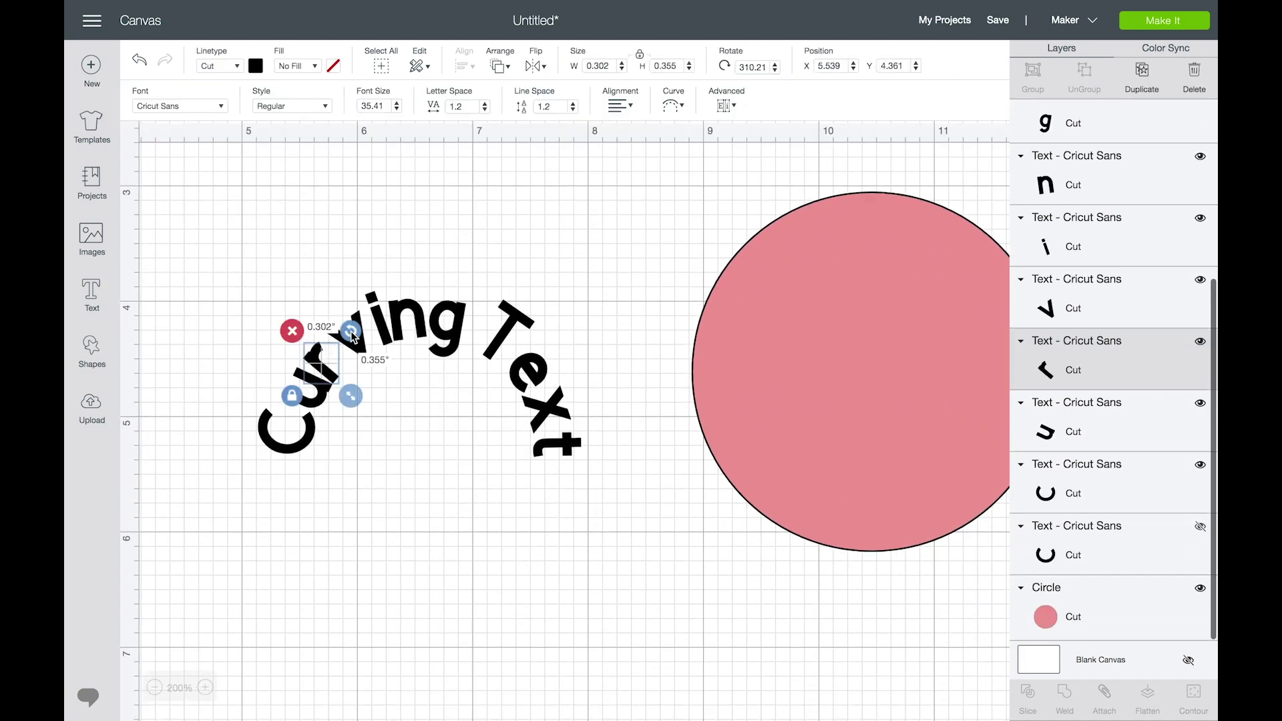
pyautogui.click(318, 351)
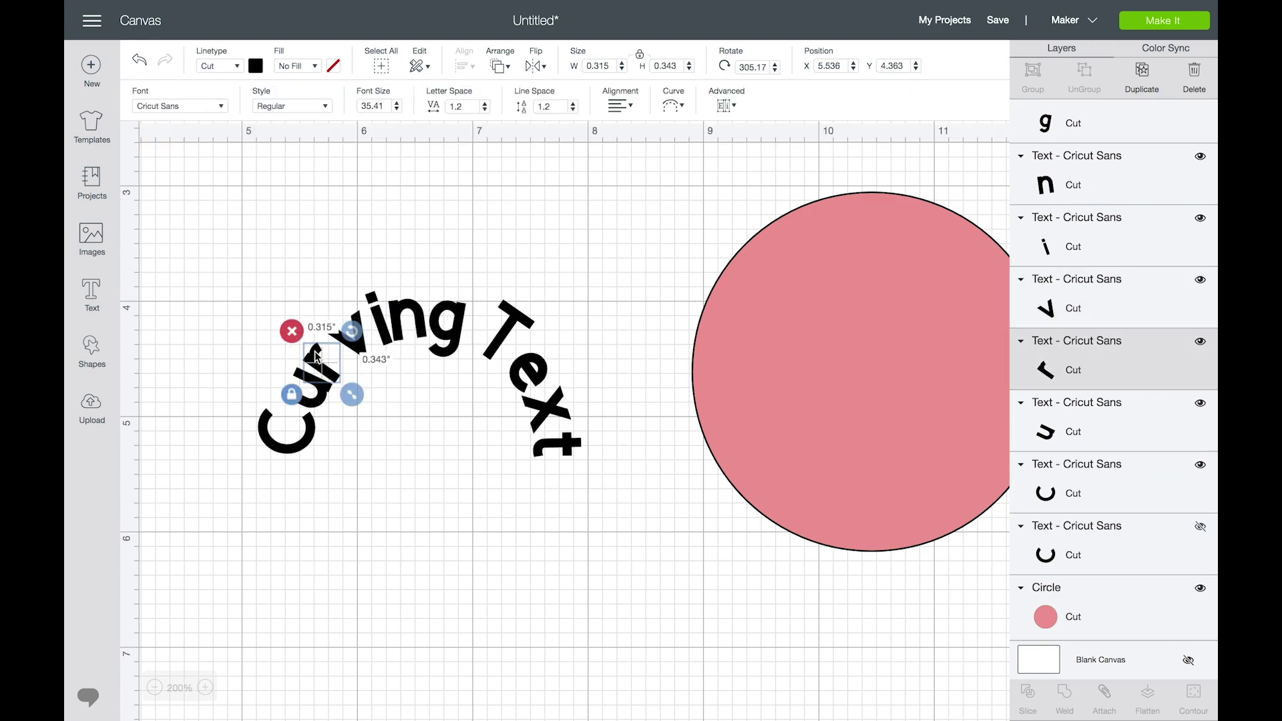
pyautogui.moveTo(317, 351); pyautogui.dragTo(320, 353)
pyautogui.click(381, 434)
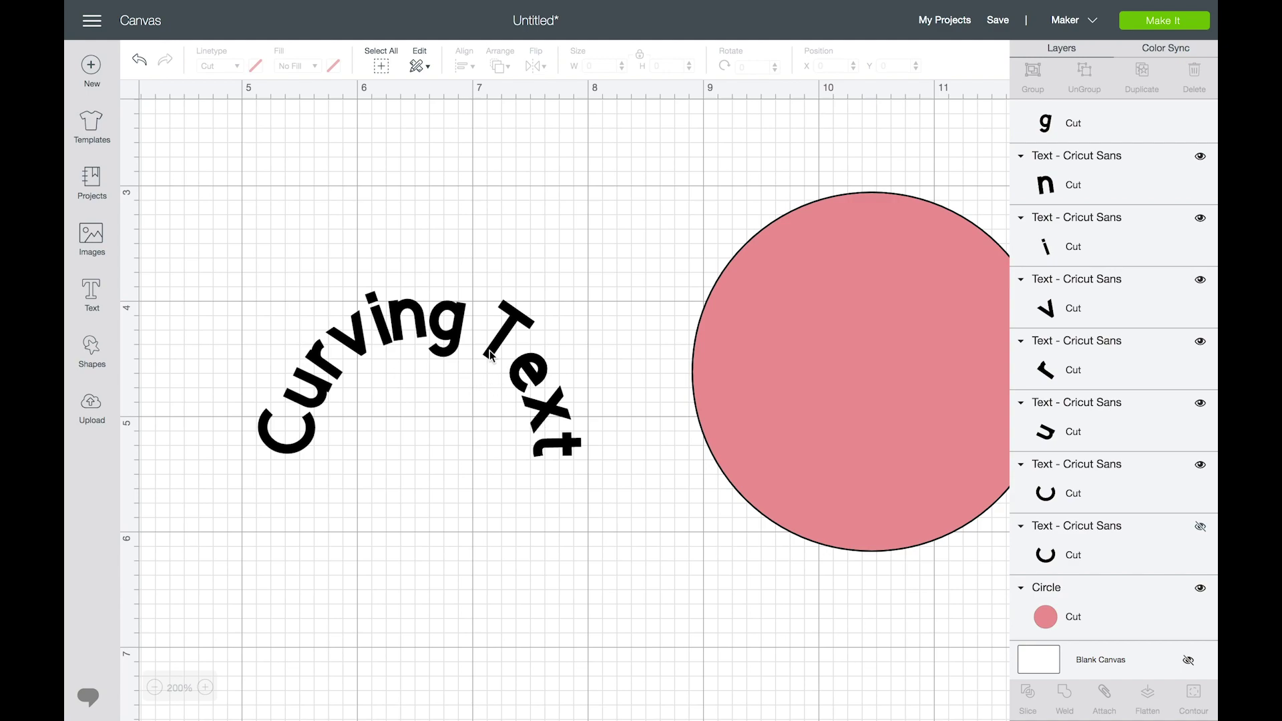
pyautogui.moveTo(531, 360); pyautogui.dragTo(526, 364)
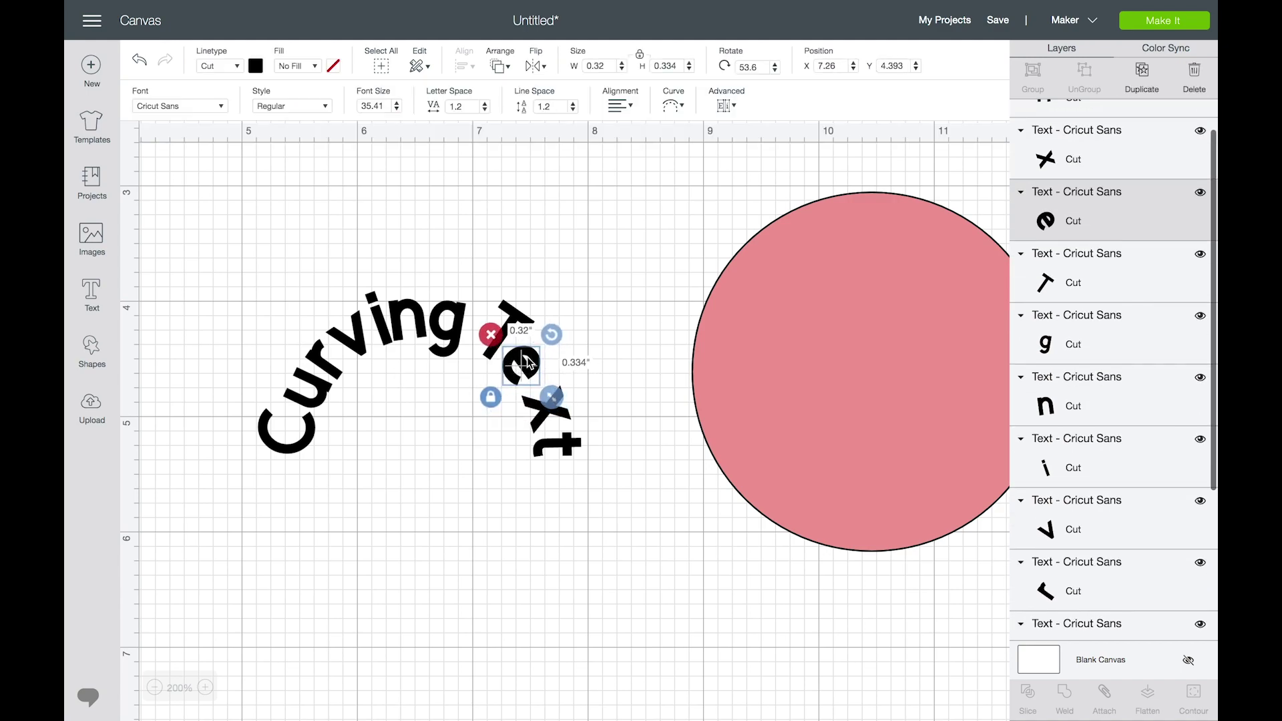
pyautogui.moveTo(556, 411); pyautogui.dragTo(541, 405)
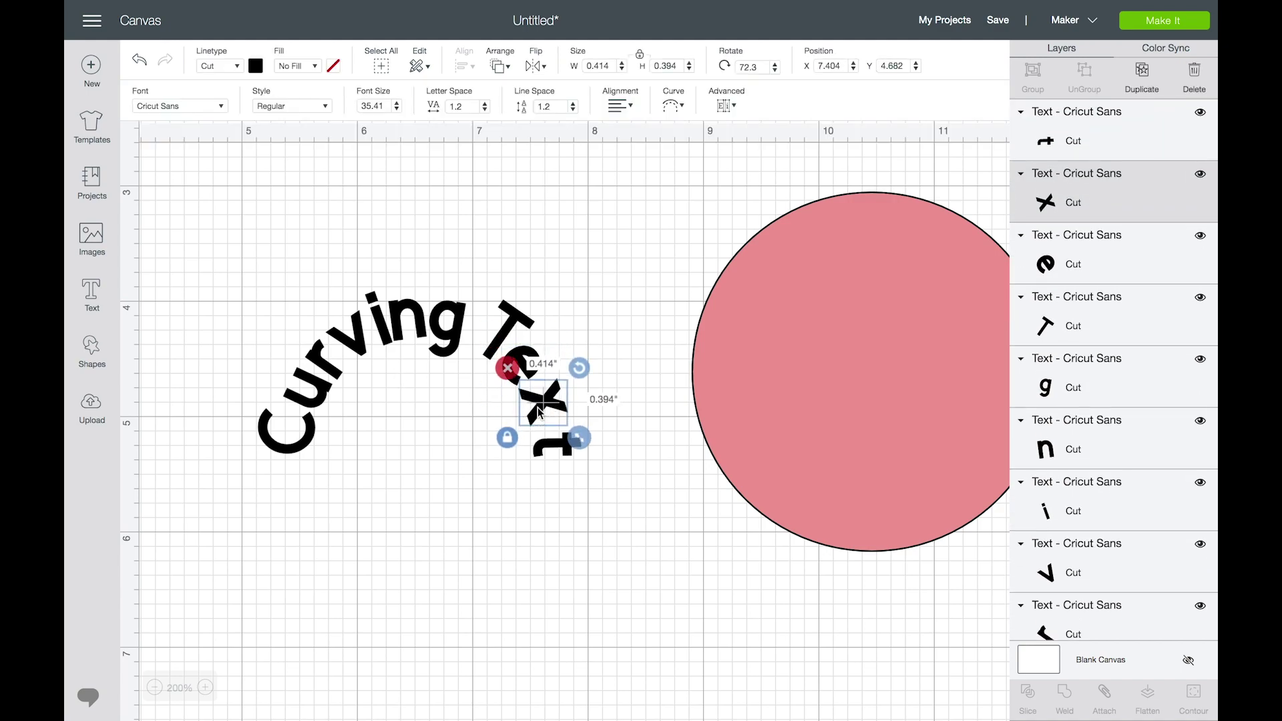
pyautogui.moveTo(566, 451); pyautogui.dragTo(558, 439)
pyautogui.click(561, 514)
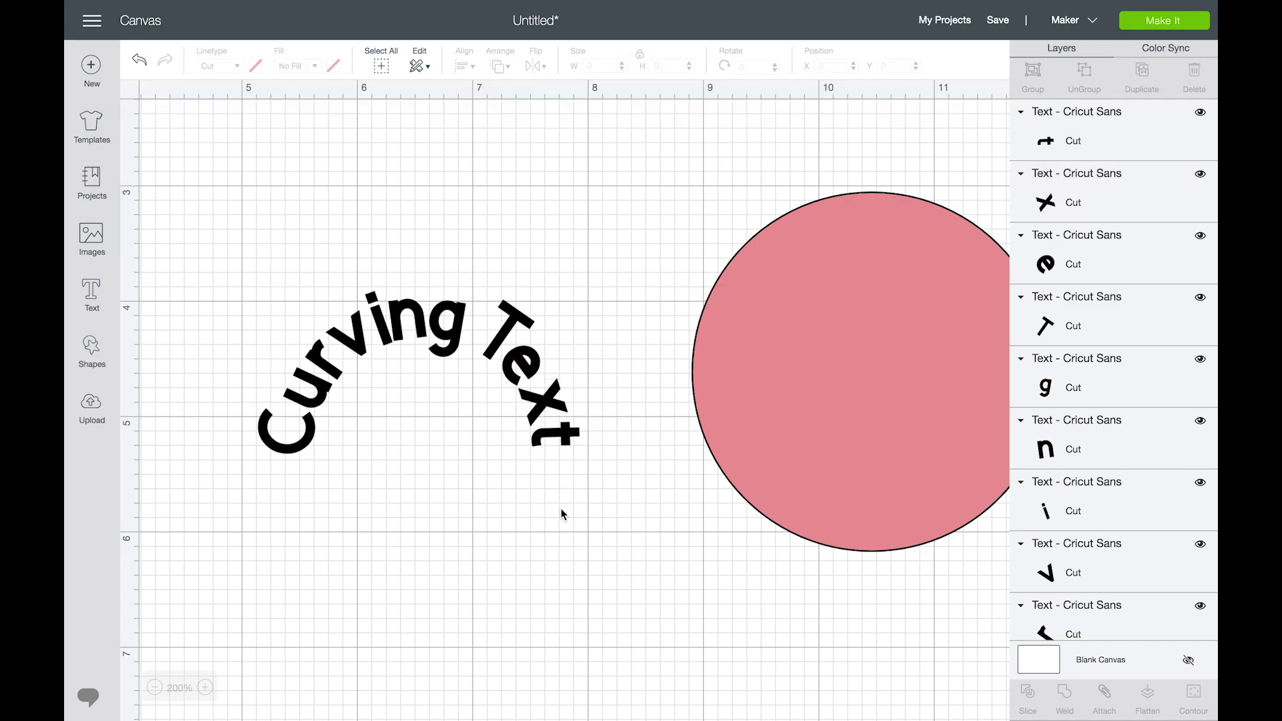
# - Shift the i and n into place, then select all the letters together
pyautogui.moveTo(228, 235); pyautogui.dragTo(615, 546)
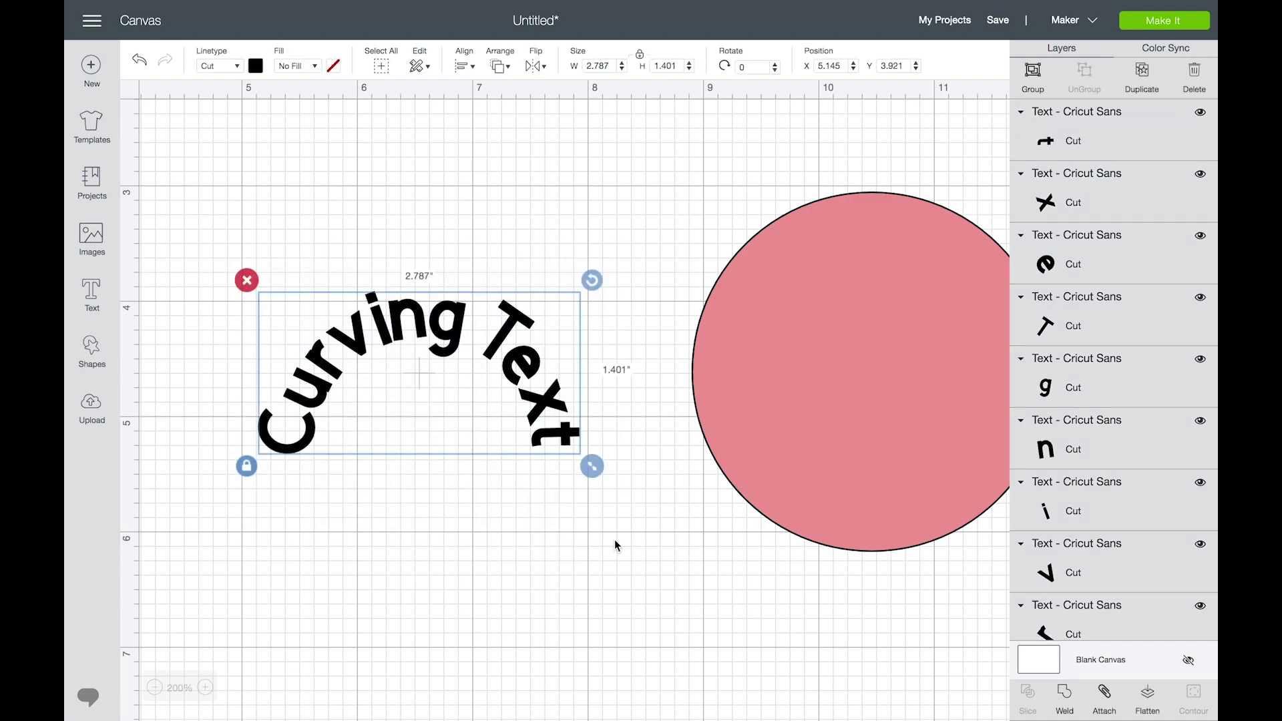
pyautogui.click(525, 254)
pyautogui.click(381, 328)
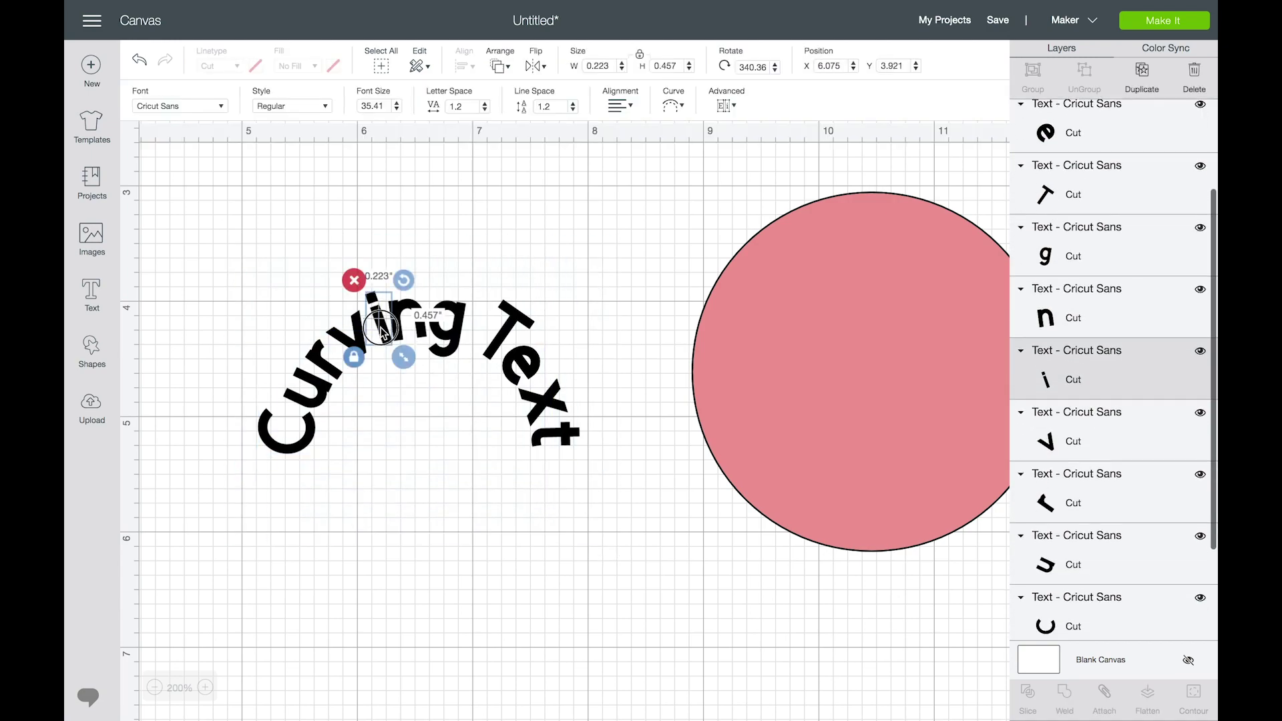
pyautogui.moveTo(381, 328); pyautogui.dragTo(377, 328)
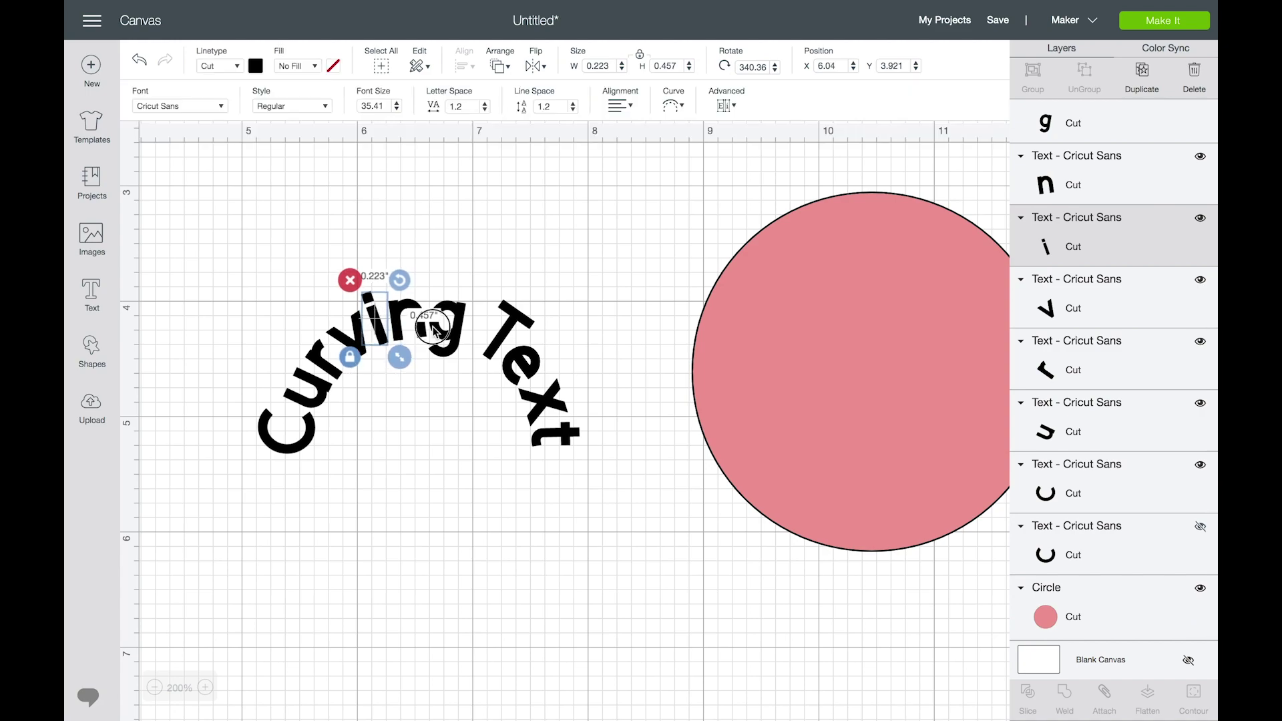
pyautogui.click(433, 328)
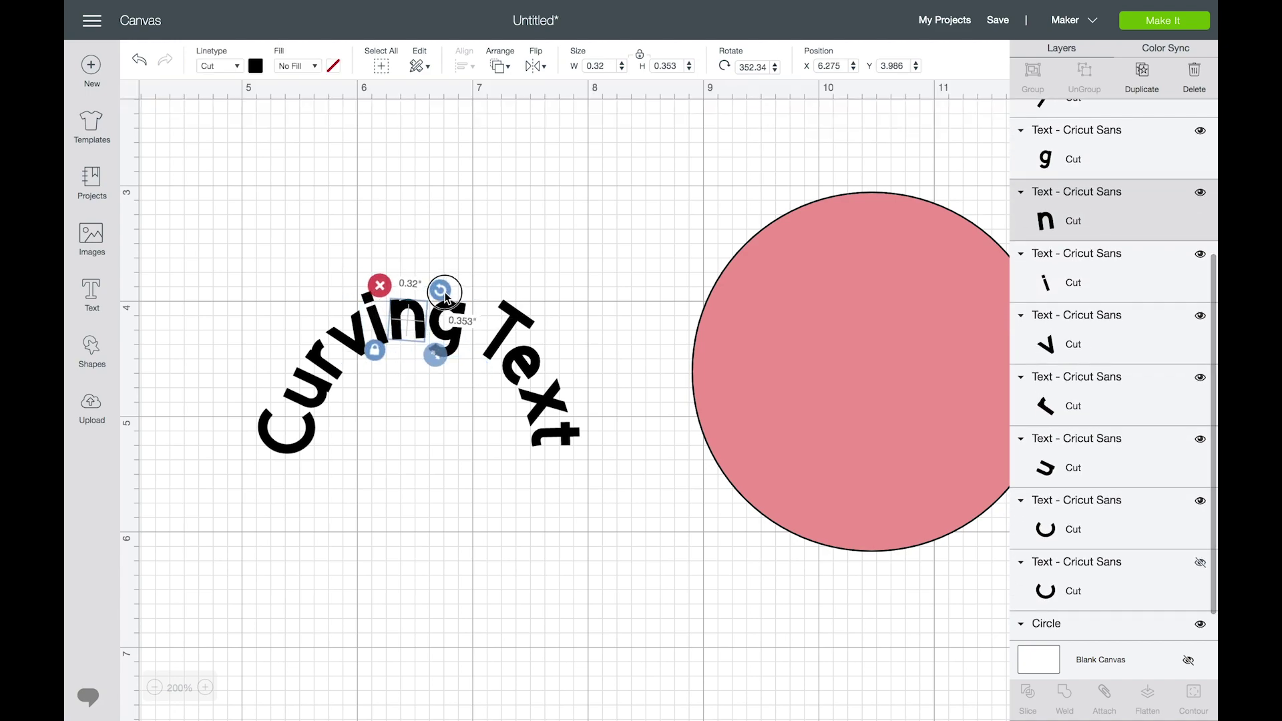
pyautogui.click(505, 254)
pyautogui.moveTo(229, 234); pyautogui.dragTo(649, 592)
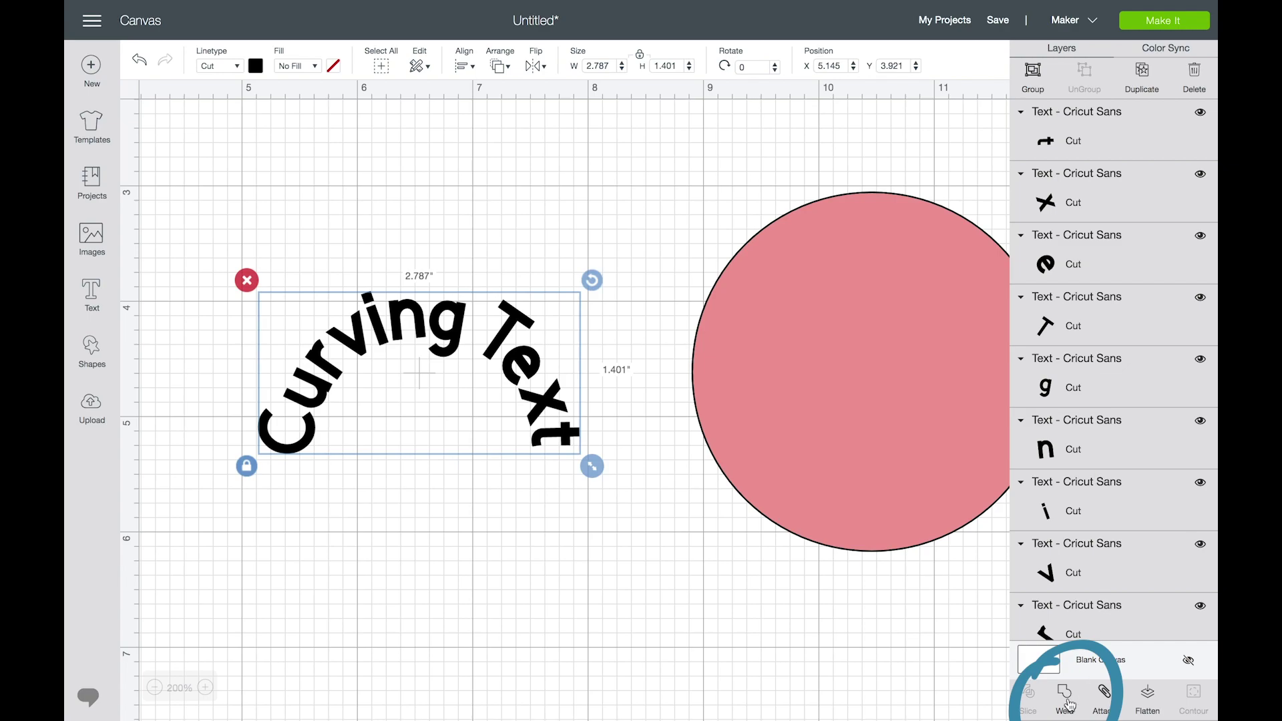
# - Weld the letters into one 2.787" by 1.401" Weld Result shape and select it
pyautogui.click(1063, 699)
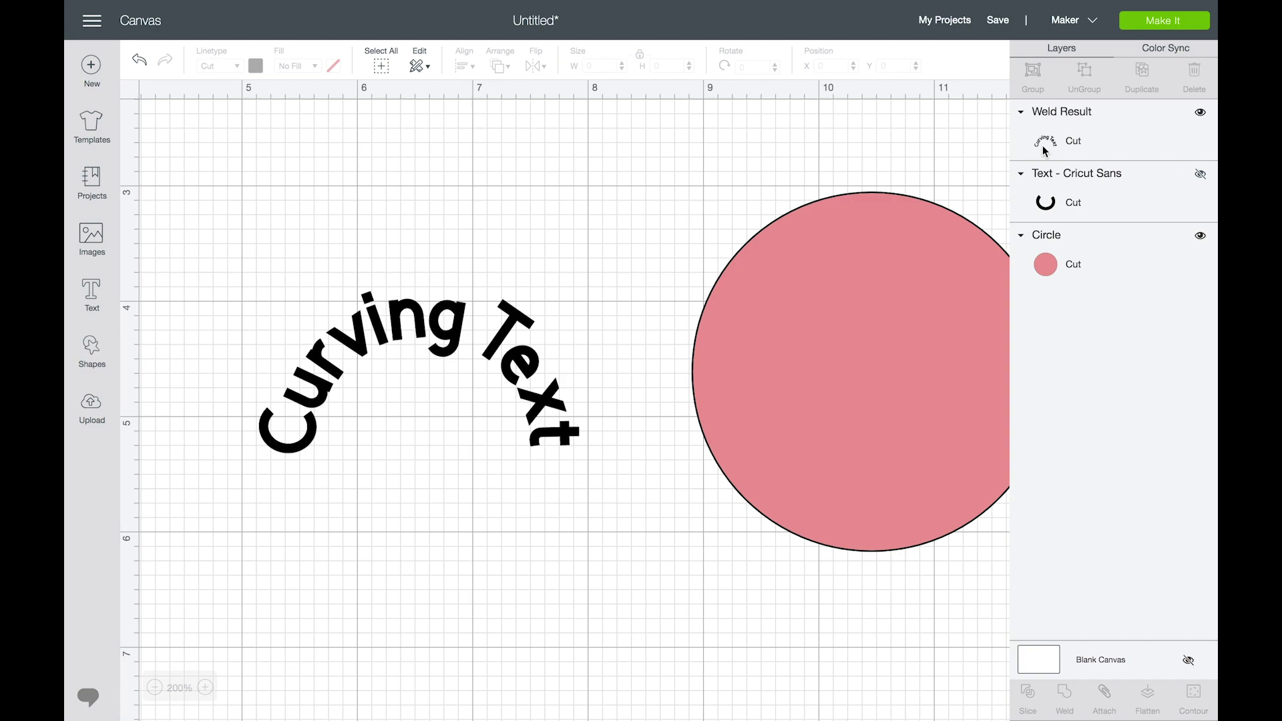
pyautogui.click(446, 347)
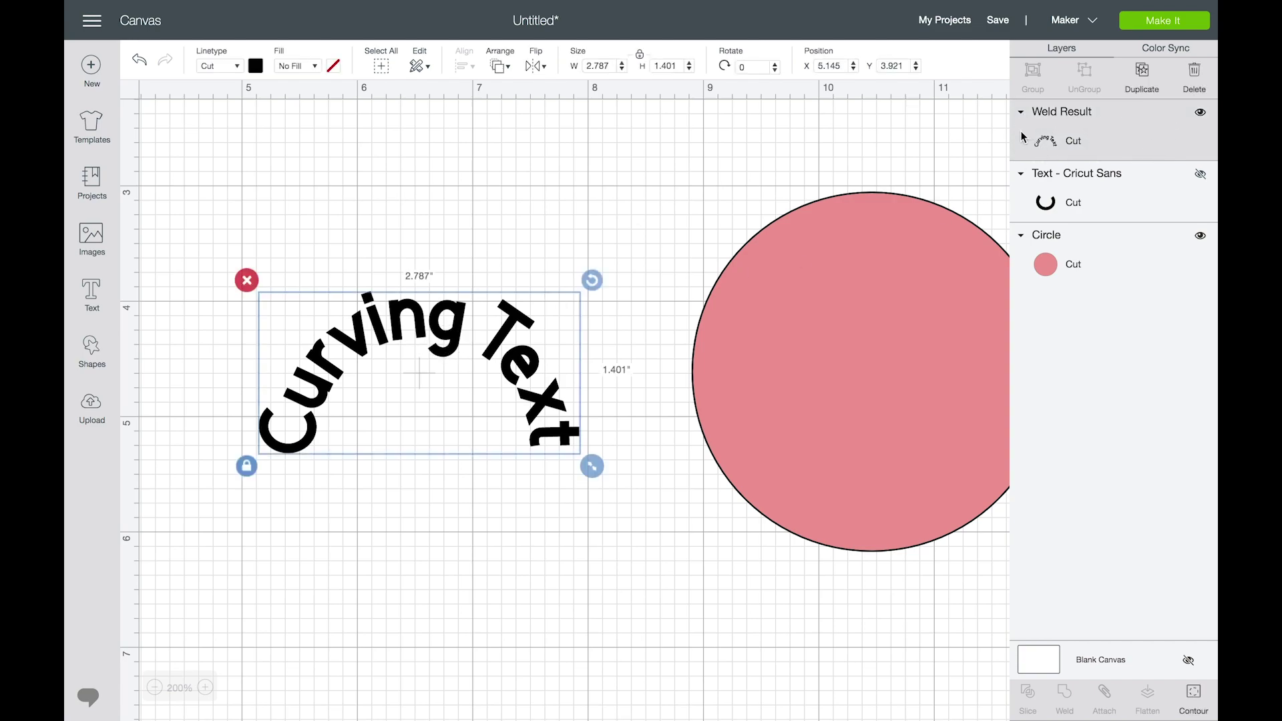
# - Delete the pink circle and move the welded text up and left
pyautogui.click(881, 380)
pyautogui.press('Delete')
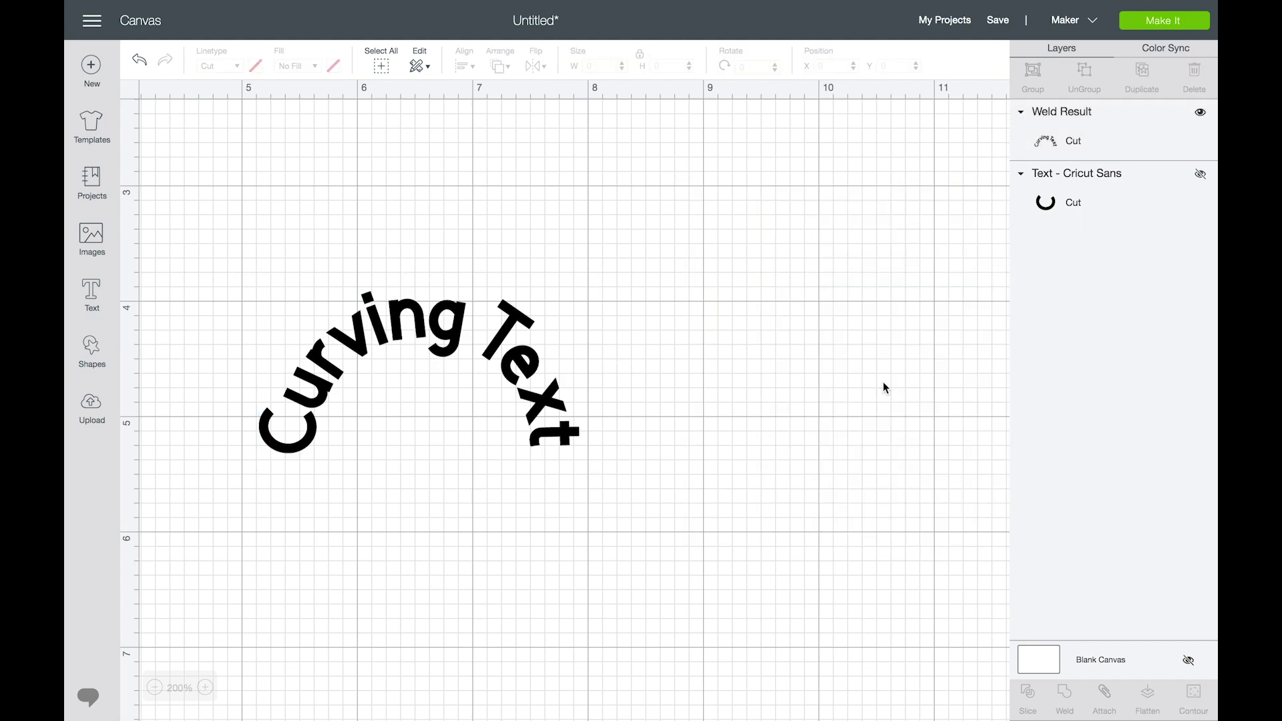
pyautogui.click(344, 329)
pyautogui.moveTo(344, 329); pyautogui.dragTo(307, 194)
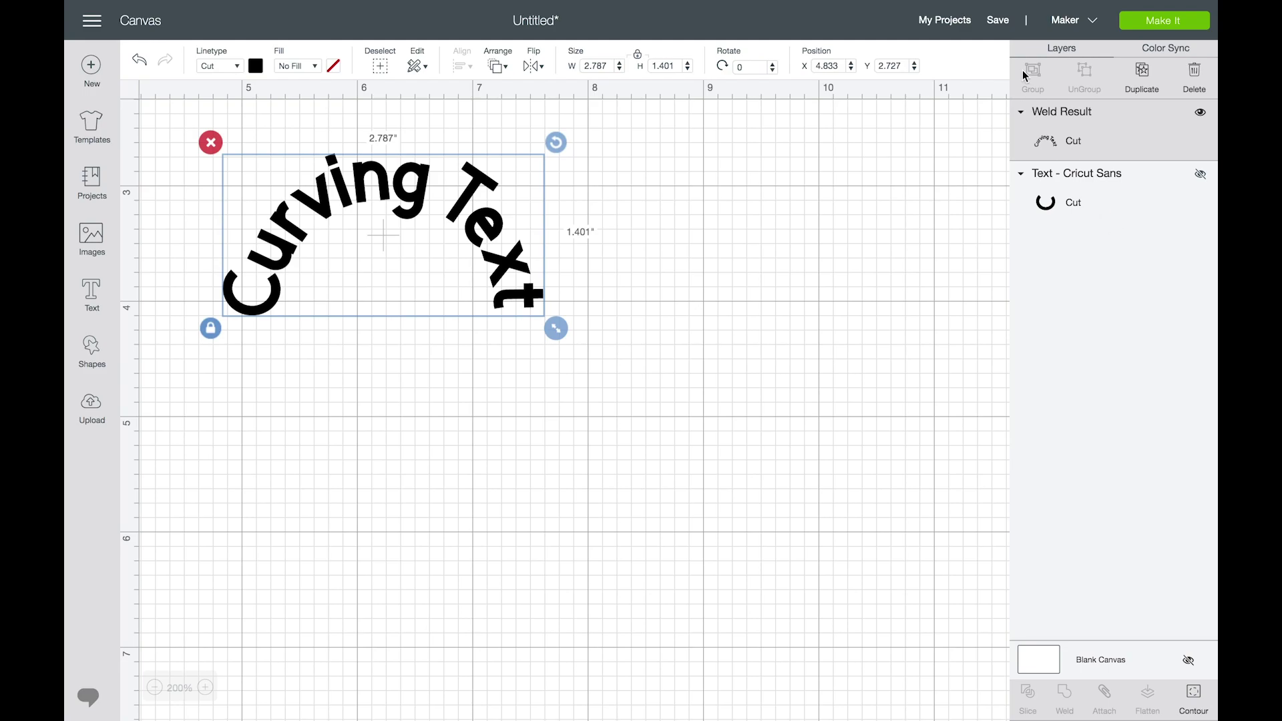
# - Save the project as 'Curve Text'
pyautogui.click(998, 20)
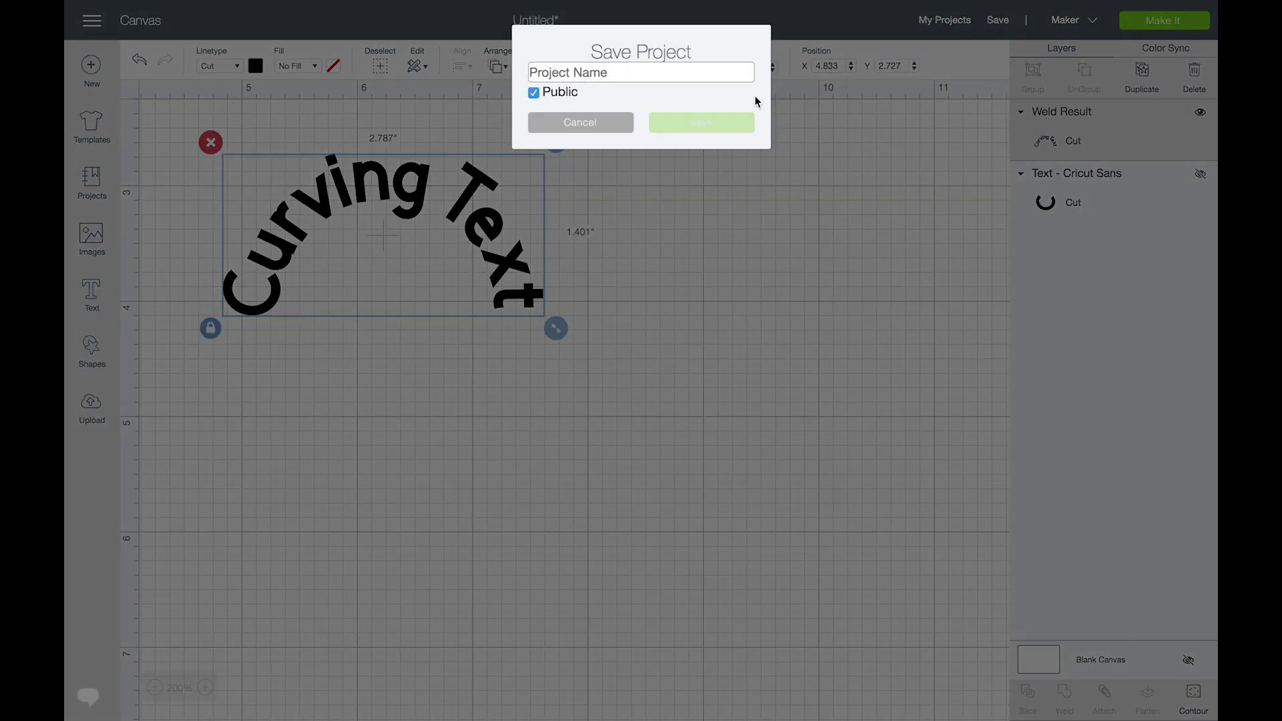
pyautogui.write('Curve Te')
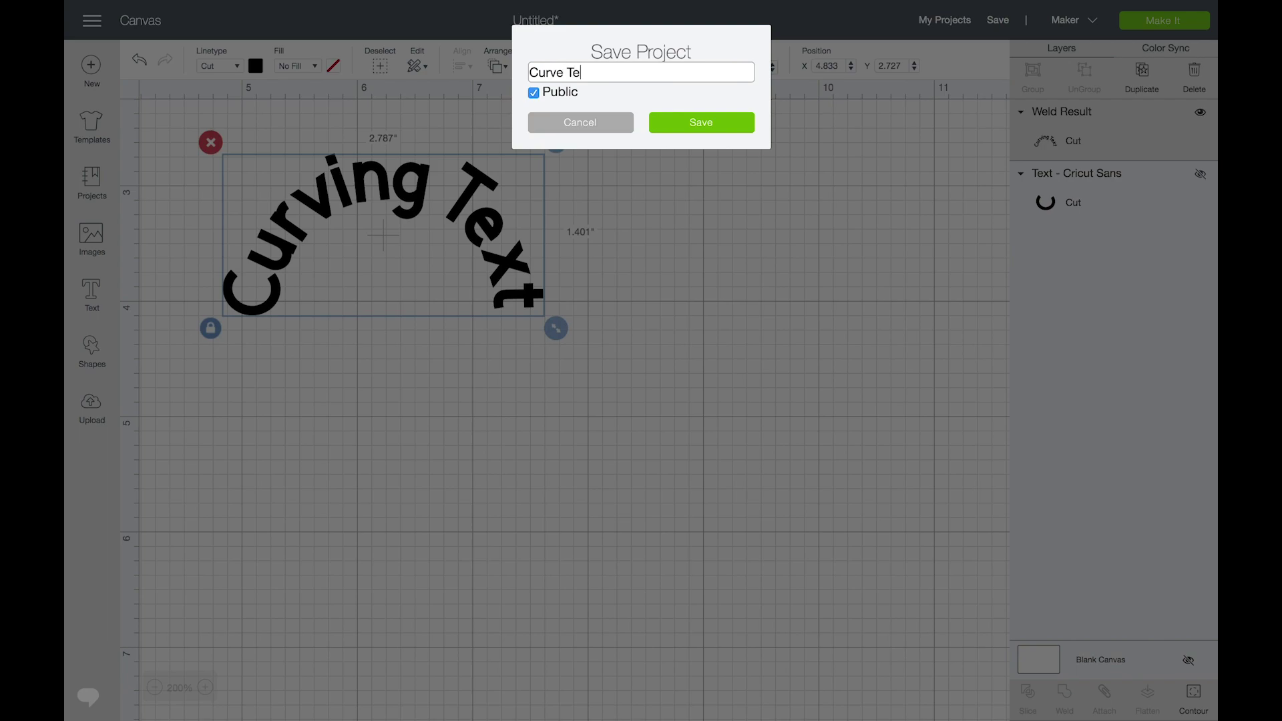
pyautogui.write('xt')
pyautogui.press('Return')
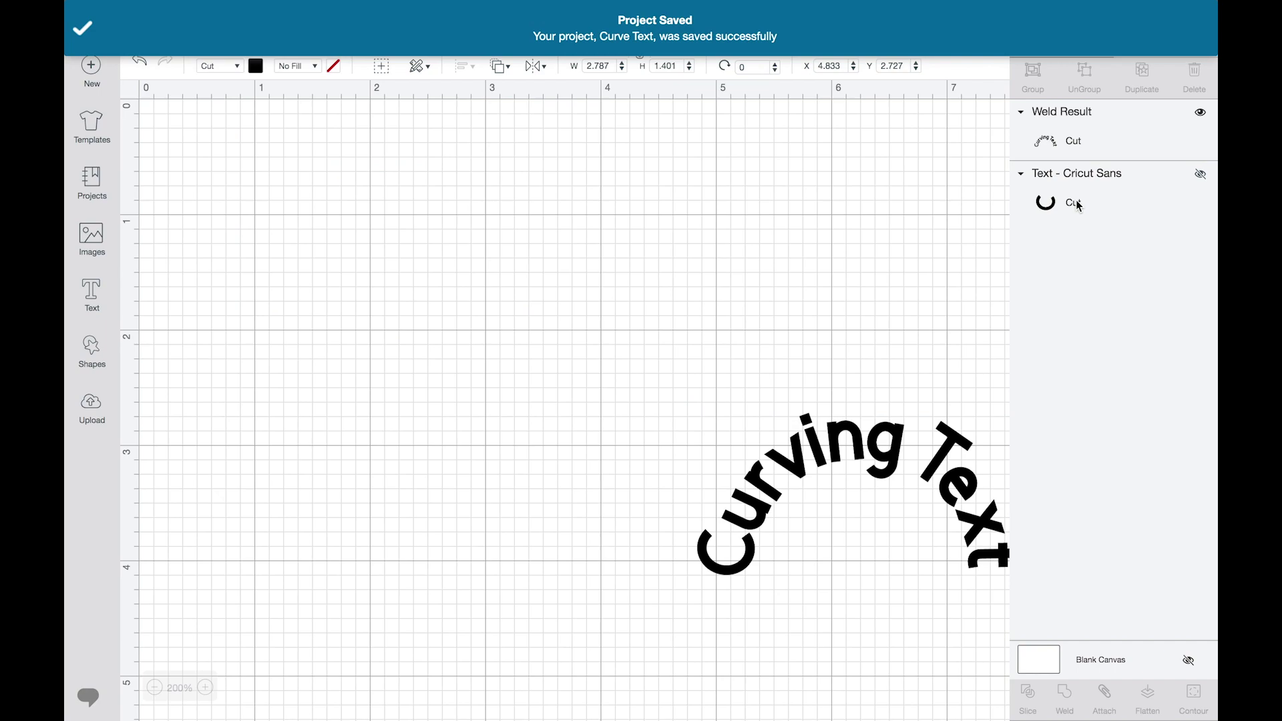
# - Save a copy named 'Curve Text - for mobile' and reposition the welded text
pyautogui.hscroll(5, 664, 332)
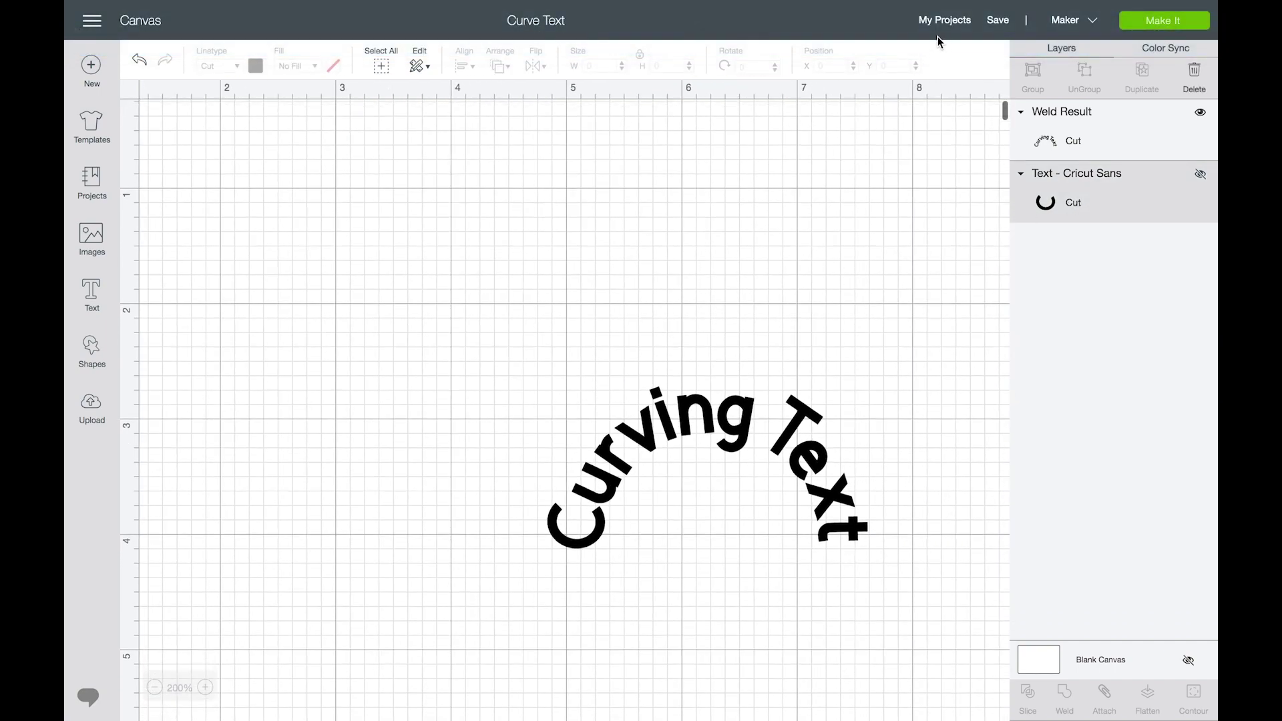
pyautogui.click(987, 27)
pyautogui.click(1012, 65)
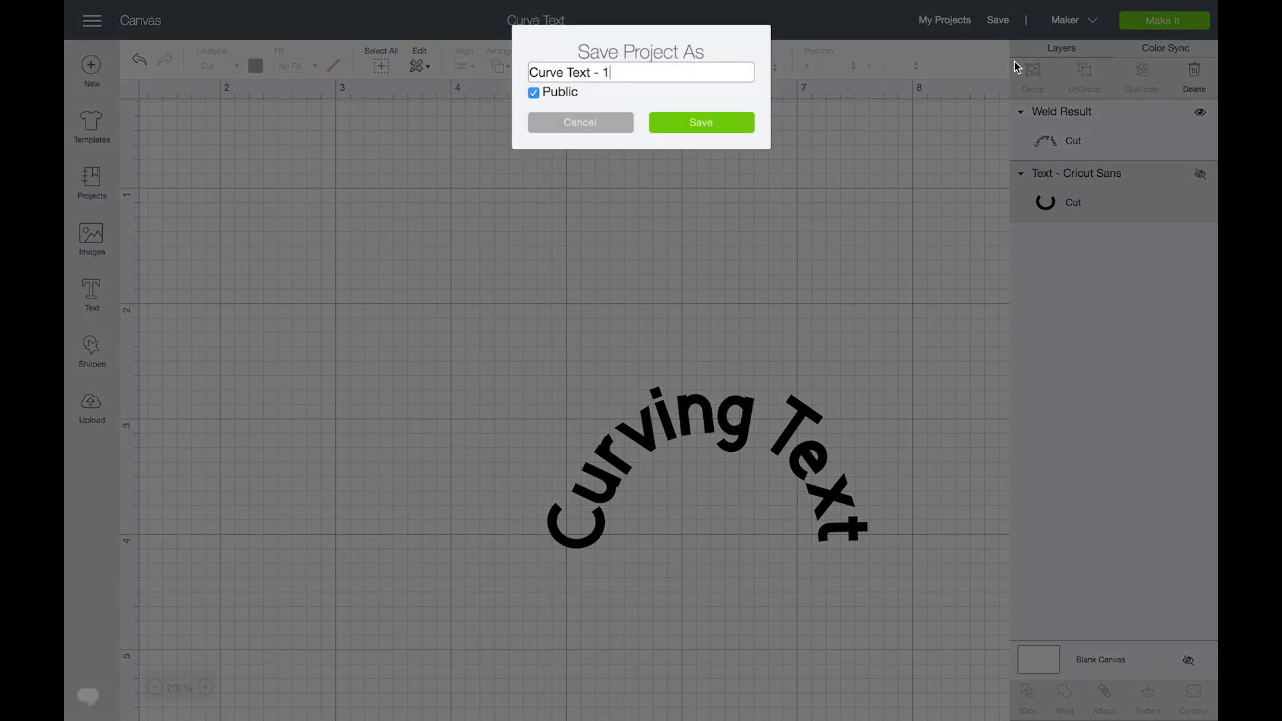
pyautogui.press('BackSpace')
pyautogui.write('for mobile')
pyautogui.press('Return')
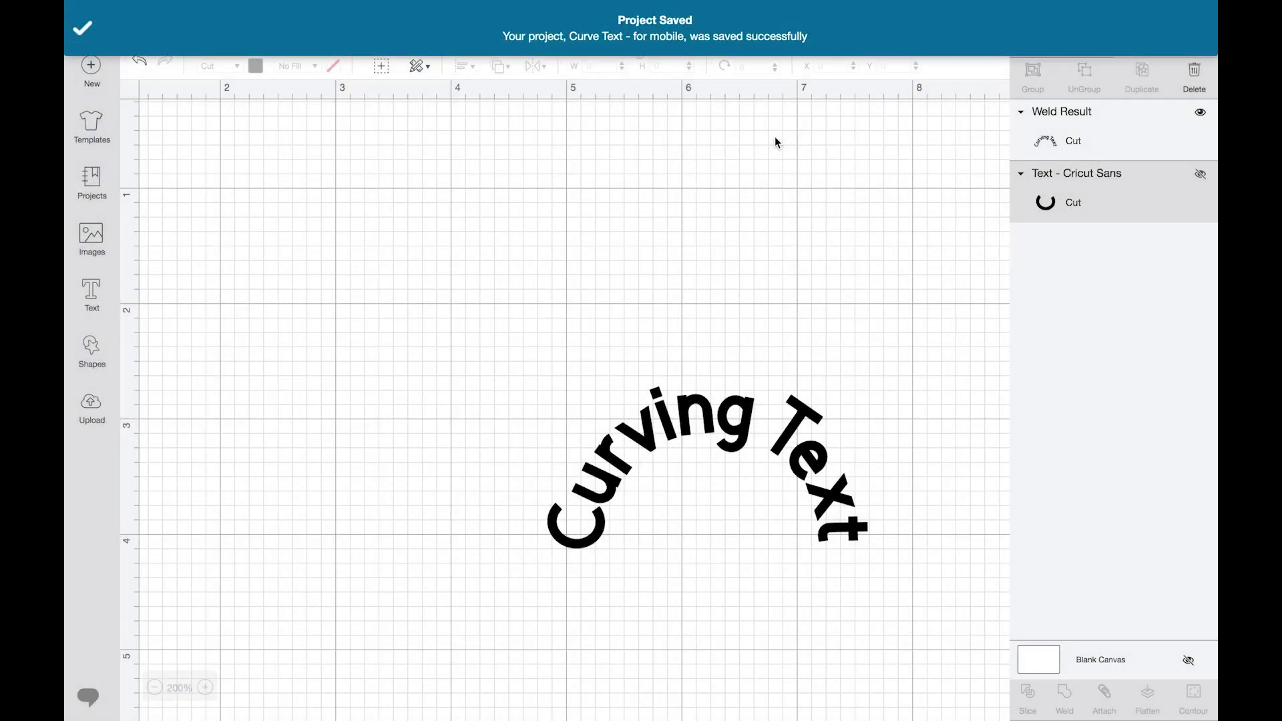
pyautogui.moveTo(816, 459); pyautogui.dragTo(470, 275)
pyautogui.click(1114, 205)
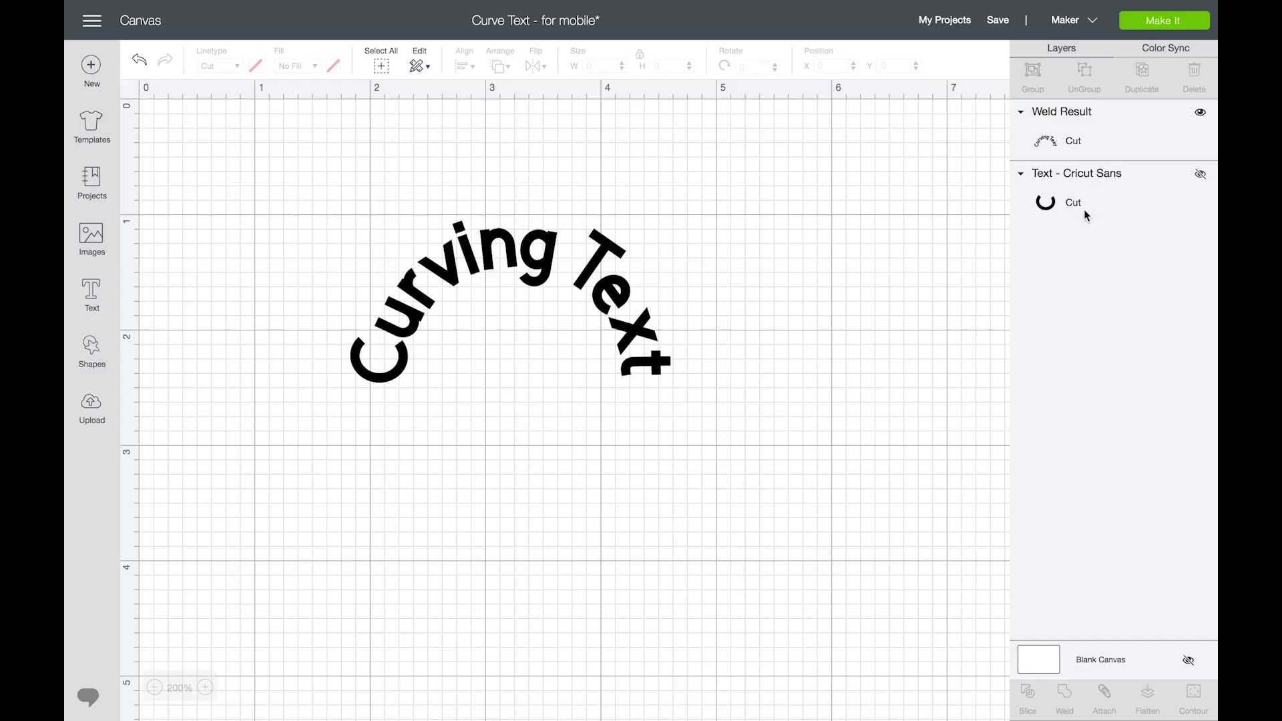
# - Delete the hidden Text - Cricut Sans layer and save 'Curve Text - for mobile'
pyautogui.click(1104, 197)
pyautogui.press('Delete')
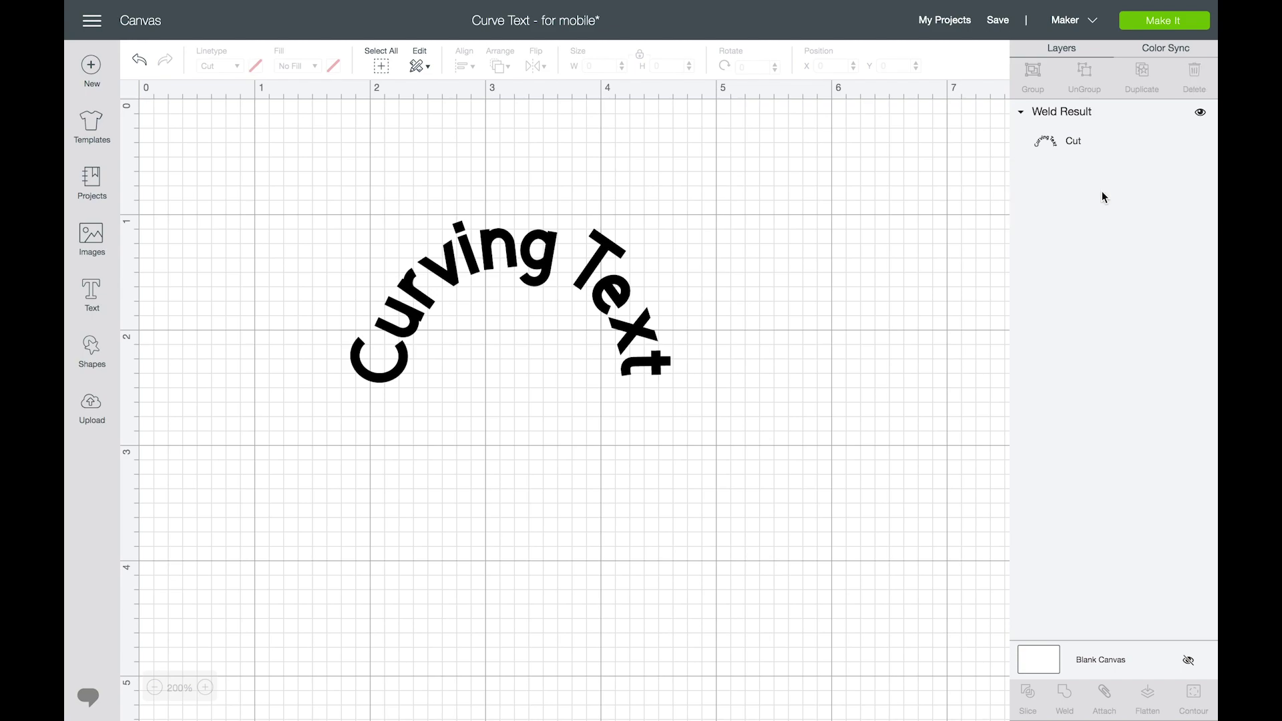
pyautogui.click(1000, 22)
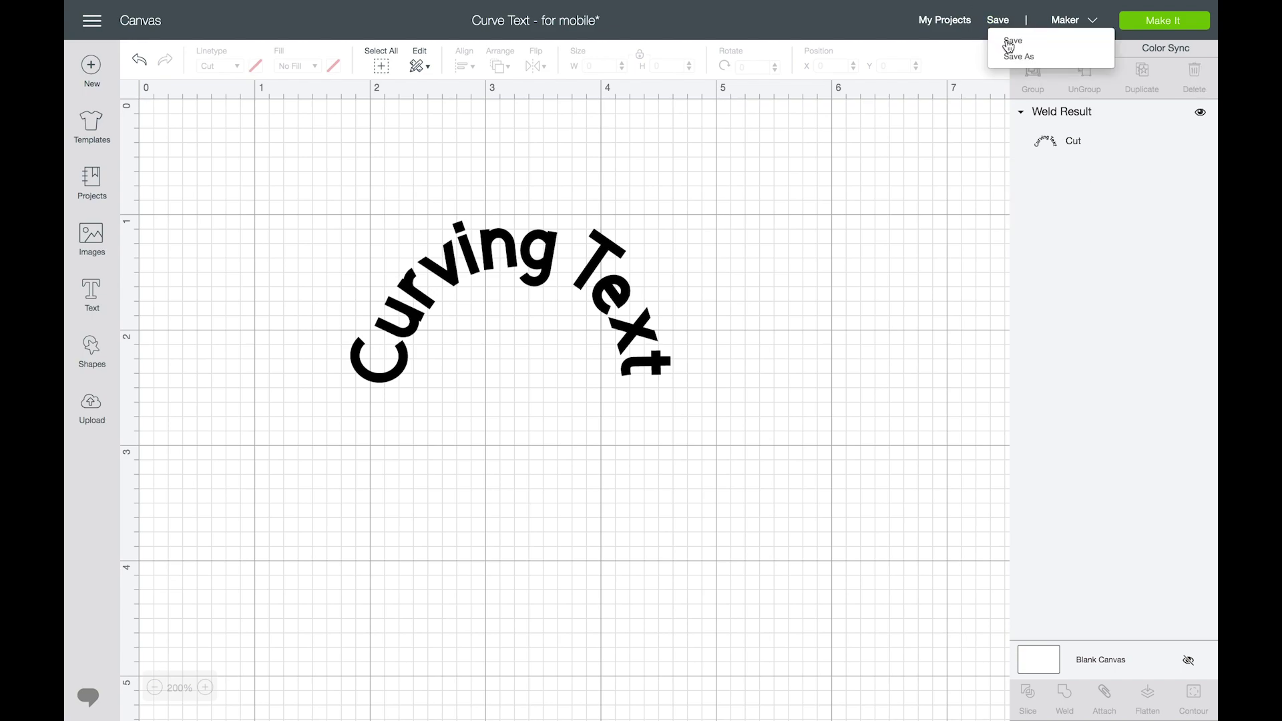
pyautogui.click(1008, 40)
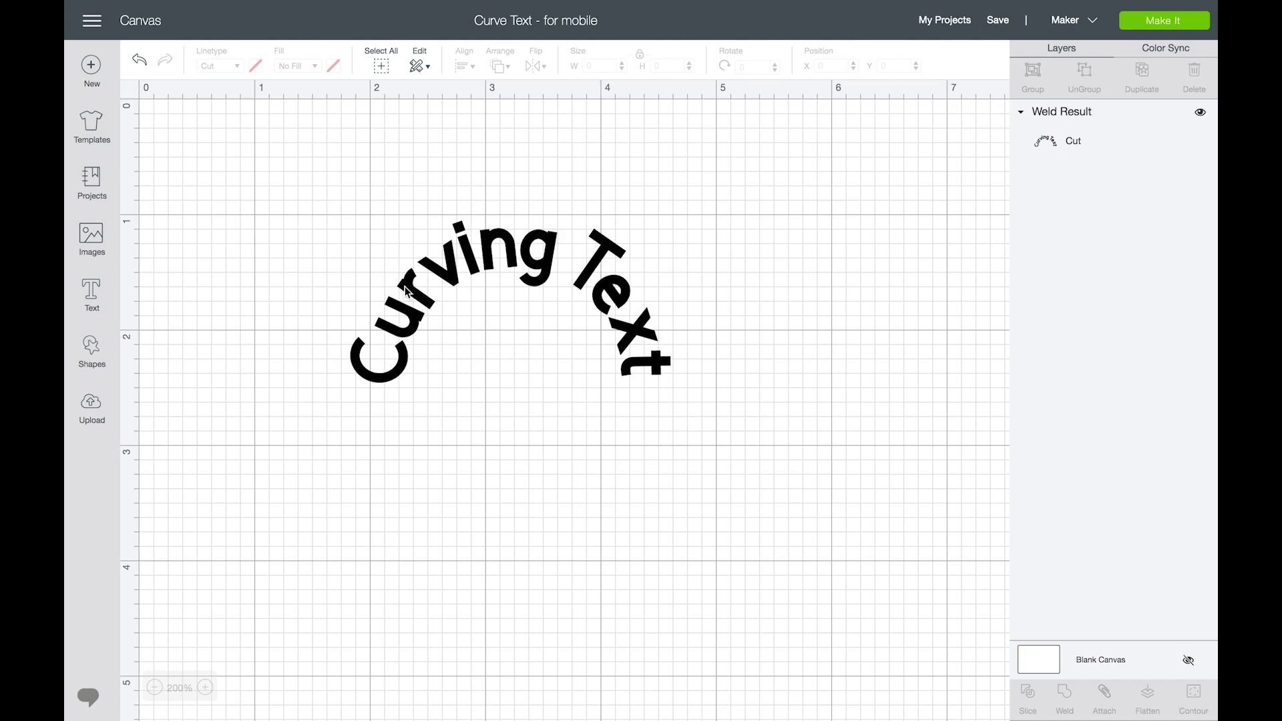
# - Delete the welded Curving Text shape and add a new 'Hello' text box
pyautogui.click(594, 239)
pyautogui.press('Delete')
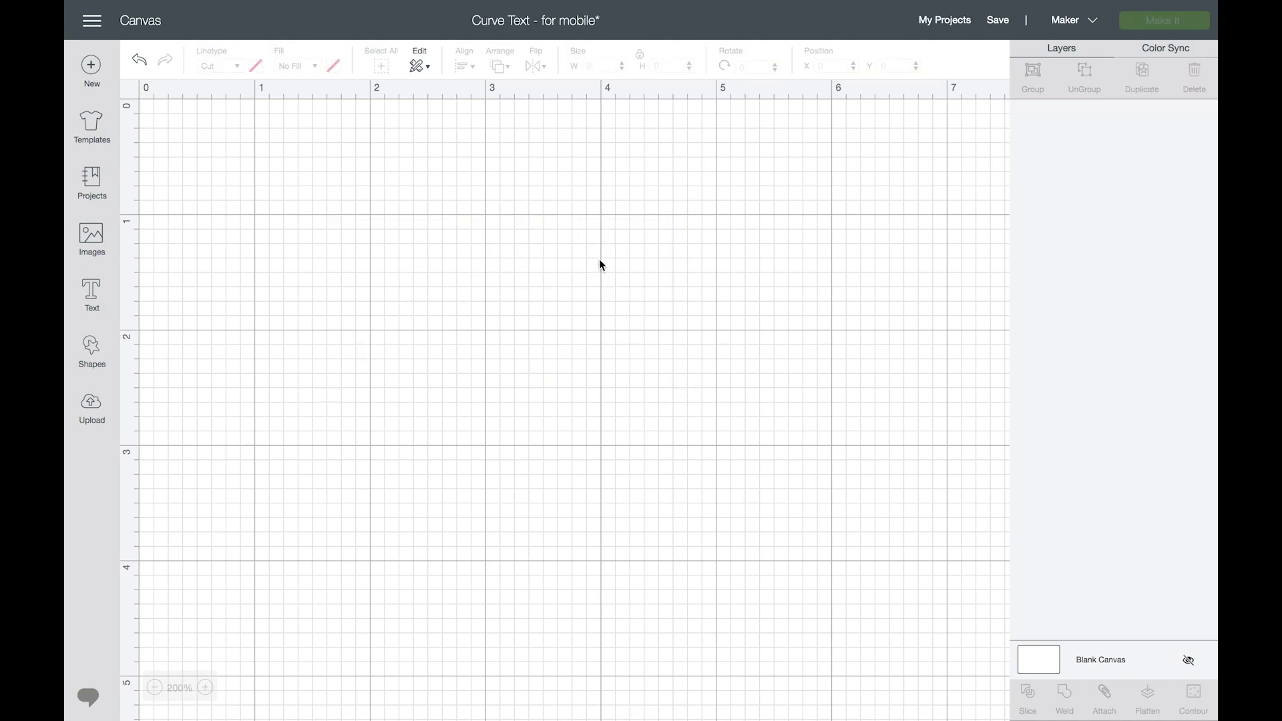
pyautogui.click(92, 294)
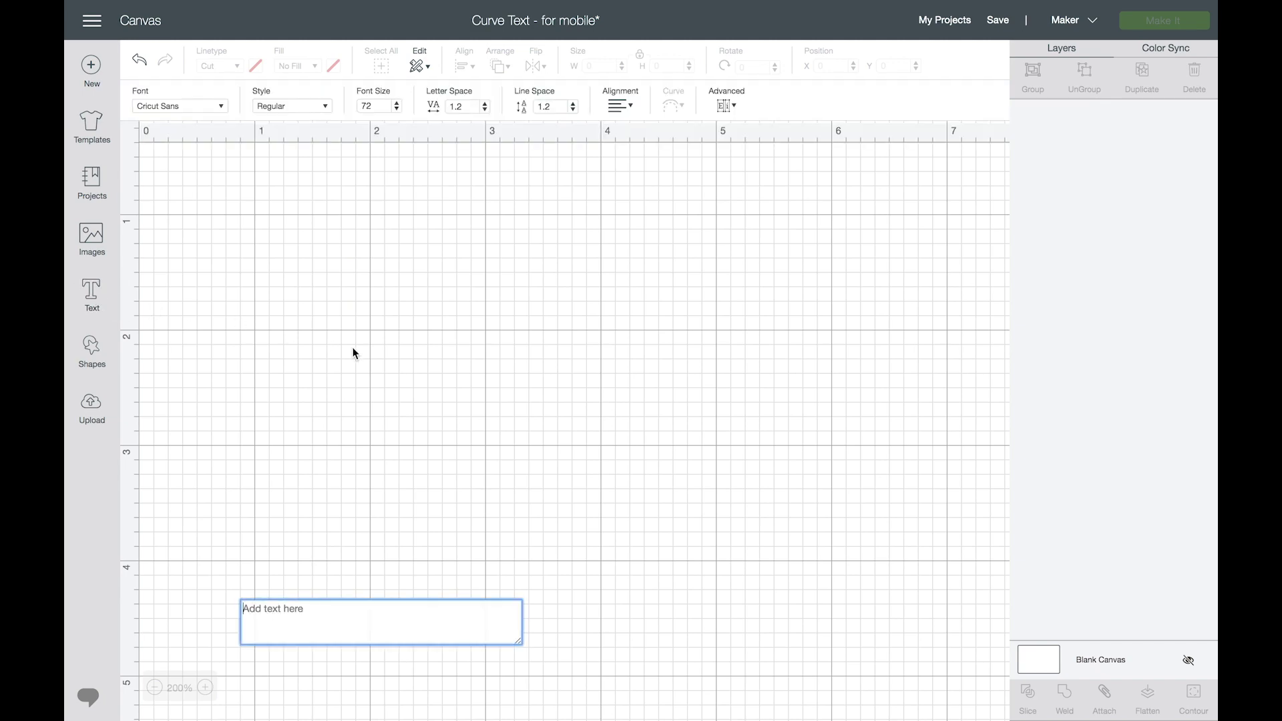
pyautogui.write('Hello')
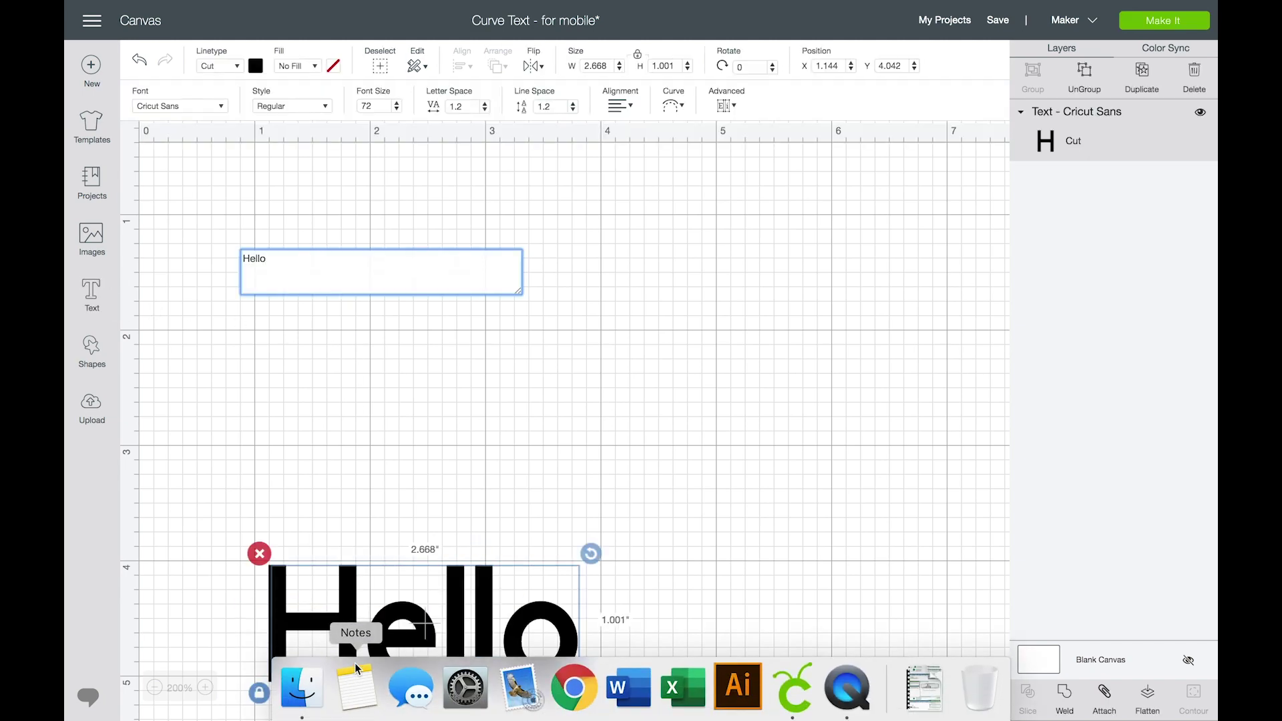
# - Move 'Hello' up near the top-left and curve it to diameter 4.078
pyautogui.moveTo(354, 586); pyautogui.dragTo(367, 261)
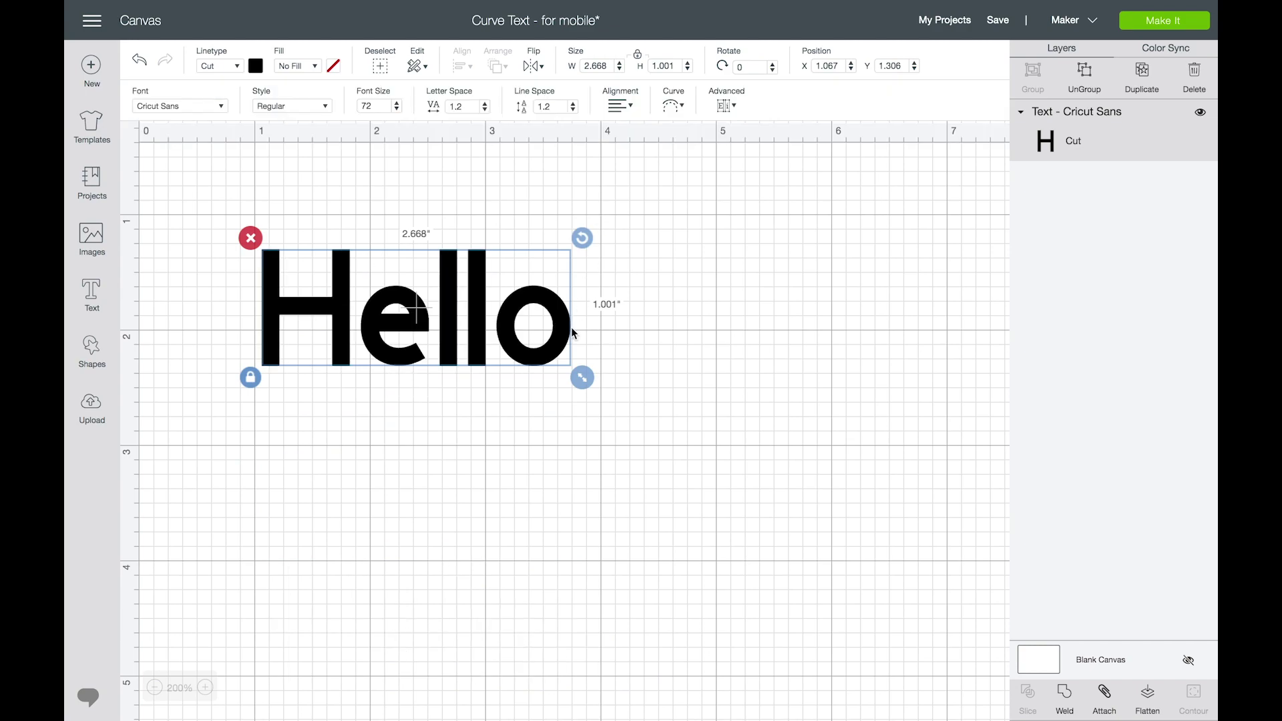
pyautogui.click(675, 103)
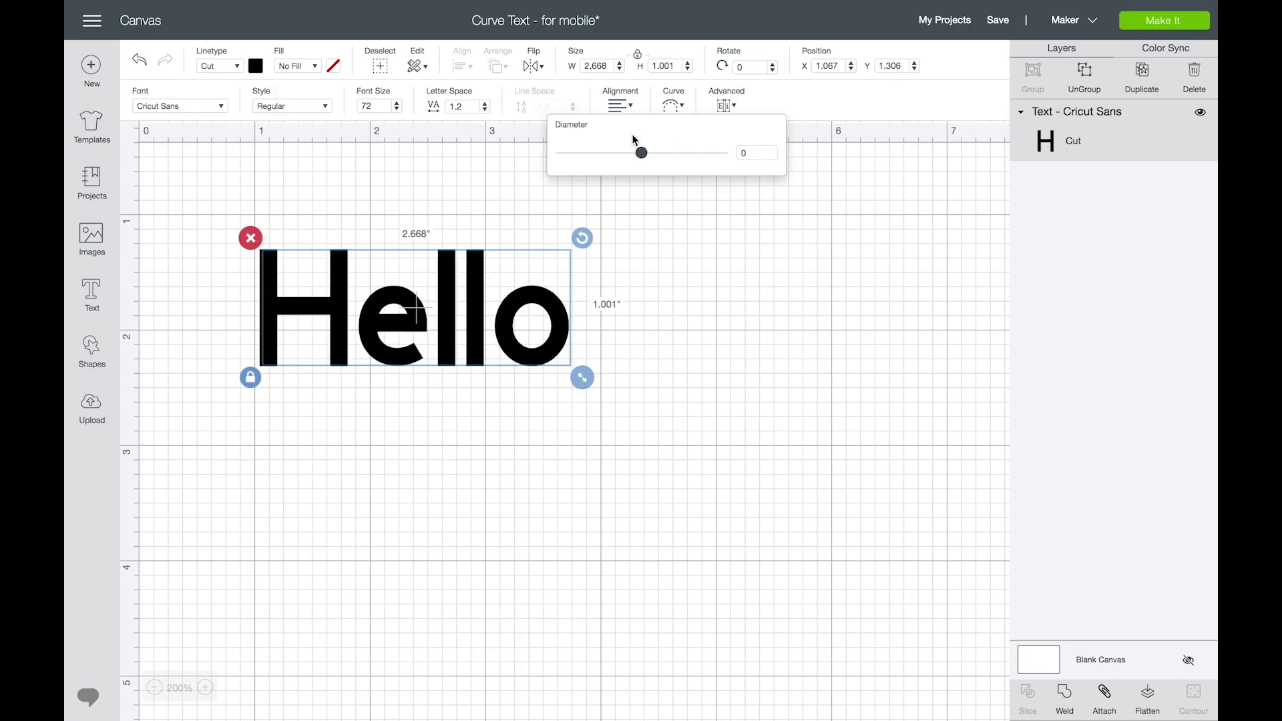
pyautogui.moveTo(641, 153); pyautogui.dragTo(696, 155)
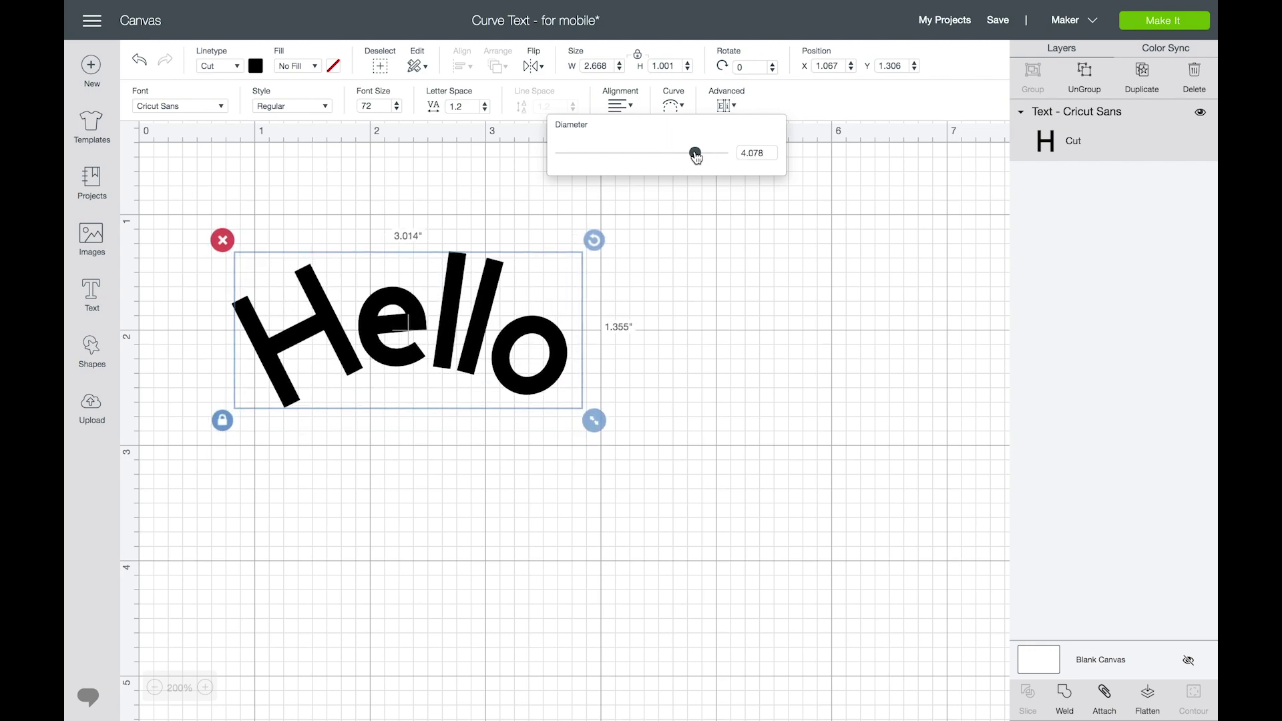